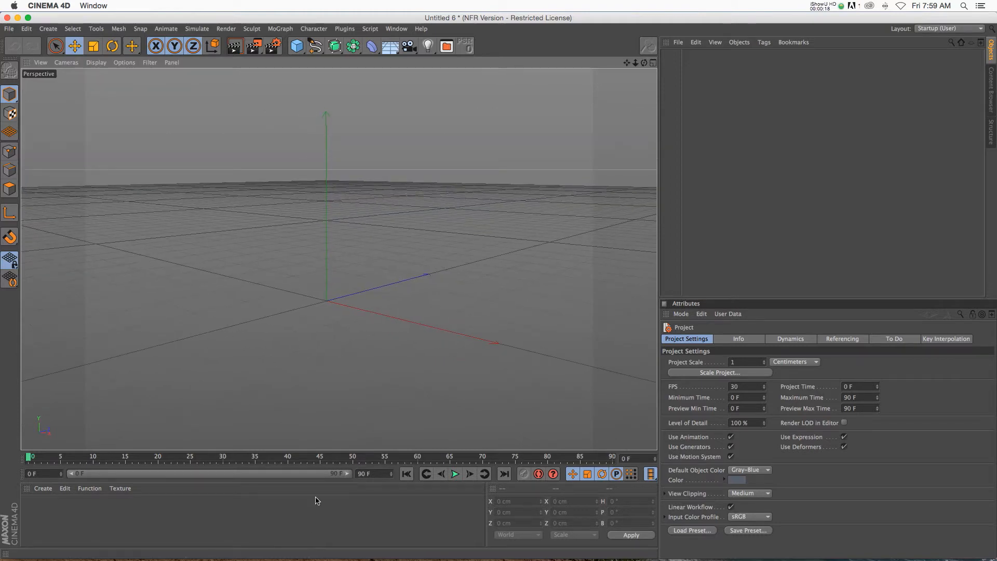
- Switch to Illustrator, create a new Letter-size print document, and draw a rectangle about 453 by 249 pt on it
{"action": "left_click", "coordinate": [196, 540]}
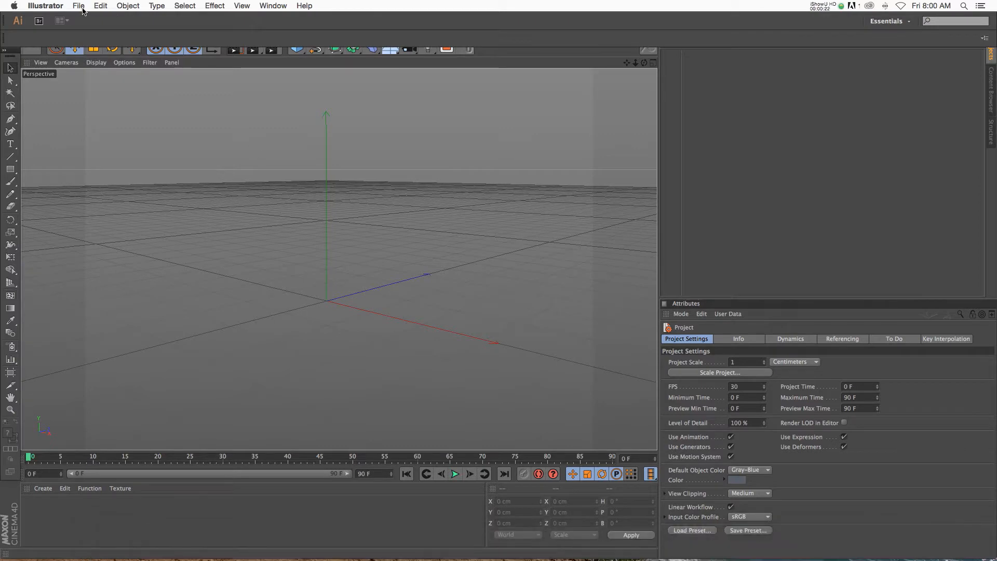
{"action": "left_click", "coordinate": [79, 6]}
{"action": "left_click", "coordinate": [88, 15]}
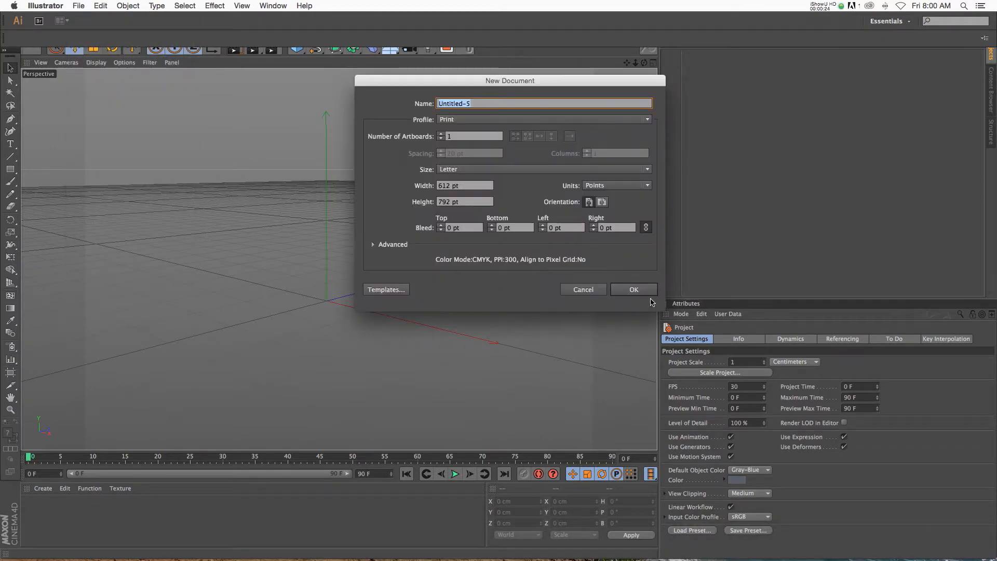
{"action": "left_click", "coordinate": [629, 287]}
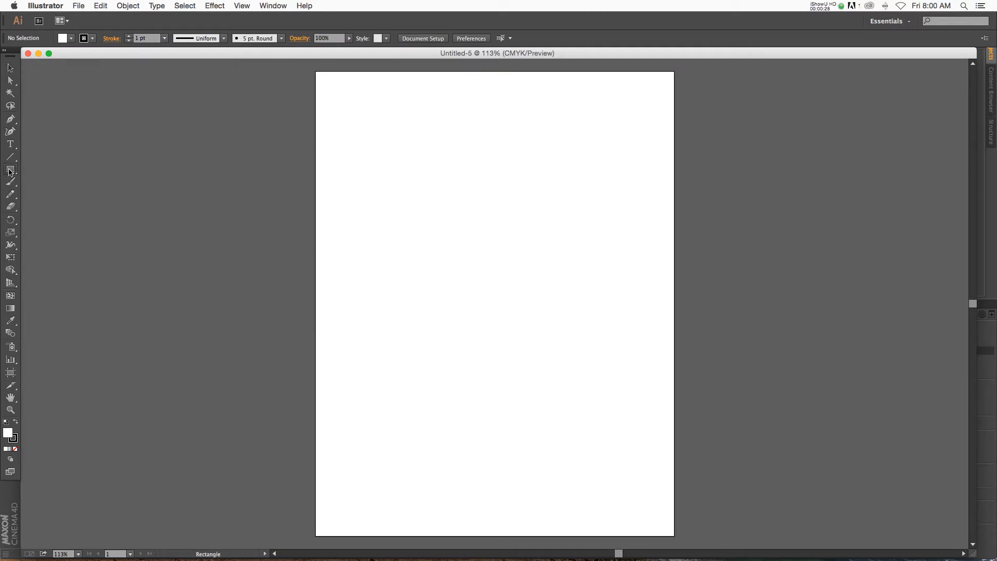
{"action": "left_click_drag", "start_coordinate": [360, 210], "coordinate": [627, 356]}
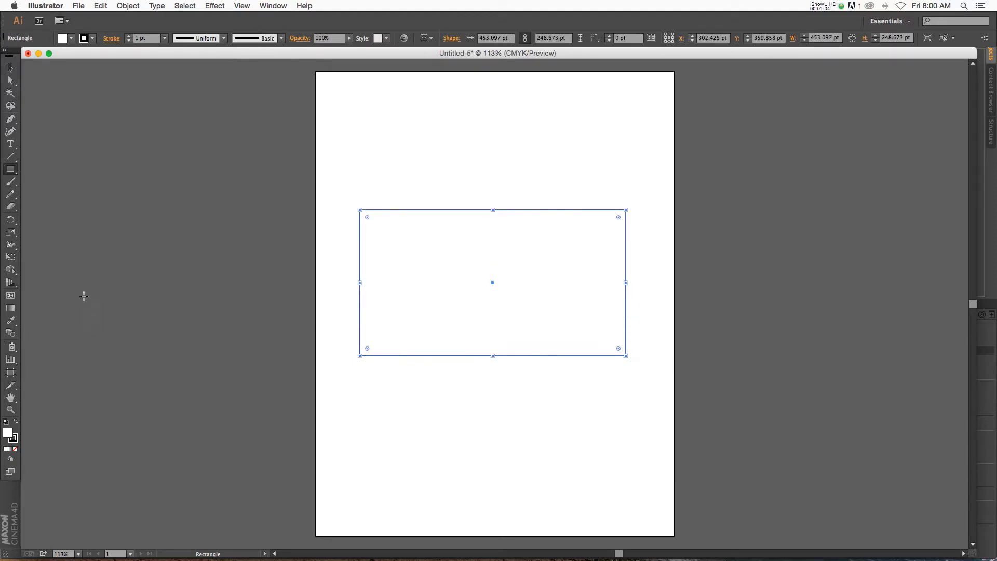
- Sketch closed ragged tear shapes with the Pencil tool over the rectangle's edges and slit-like holes inside it
{"action": "left_click", "coordinate": [11, 195]}
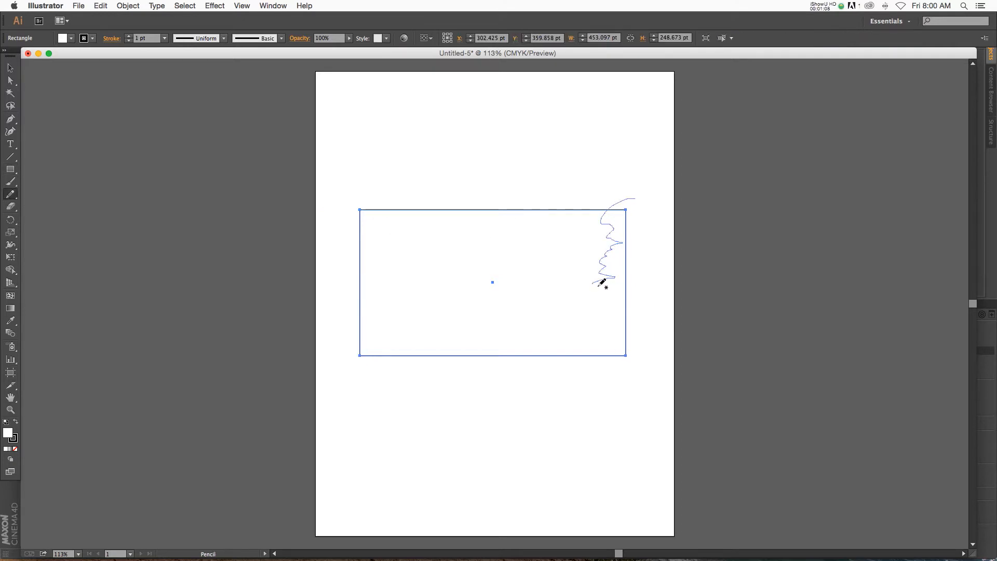
{"action": "left_click_drag", "start_coordinate": [636, 197], "coordinate": [640, 197]}
{"action": "left_click_drag", "start_coordinate": [583, 196], "coordinate": [569, 214]}
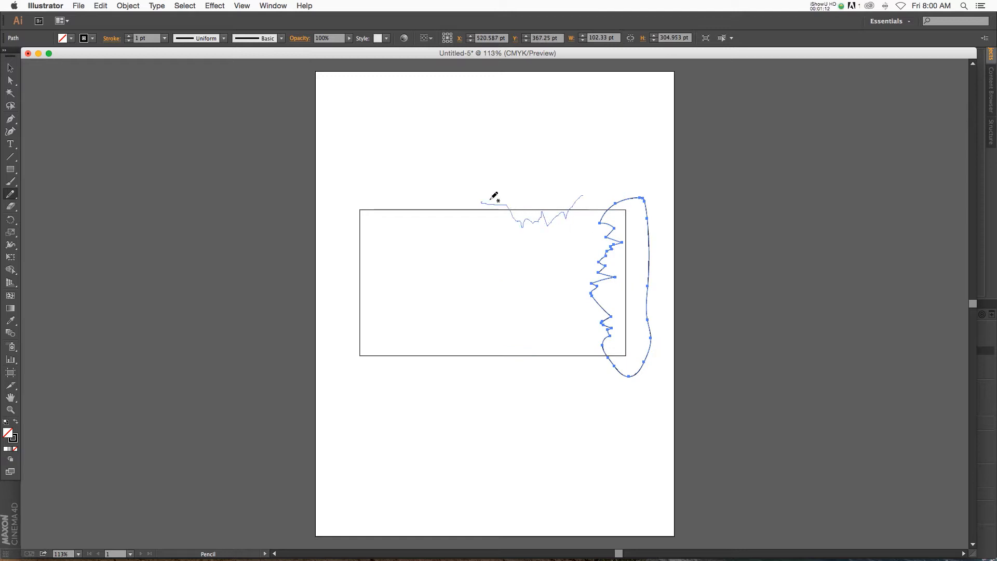
{"action": "left_click_drag", "start_coordinate": [582, 194], "coordinate": [581, 194]}
{"action": "left_click_drag", "start_coordinate": [446, 268], "coordinate": [444, 254]}
{"action": "left_click_drag", "start_coordinate": [509, 266], "coordinate": [550, 329]}
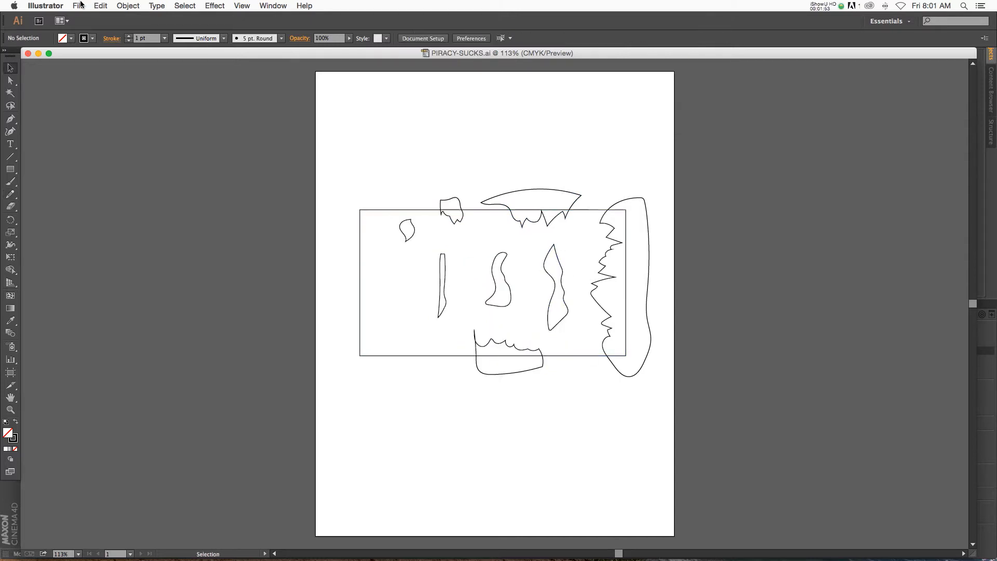
- Save the artwork over PIRACY-SUCKS.ai on the Desktop in the legacy Illustrator 8 version
{"action": "left_click", "coordinate": [79, 5]}
{"action": "left_click", "coordinate": [647, 304]}
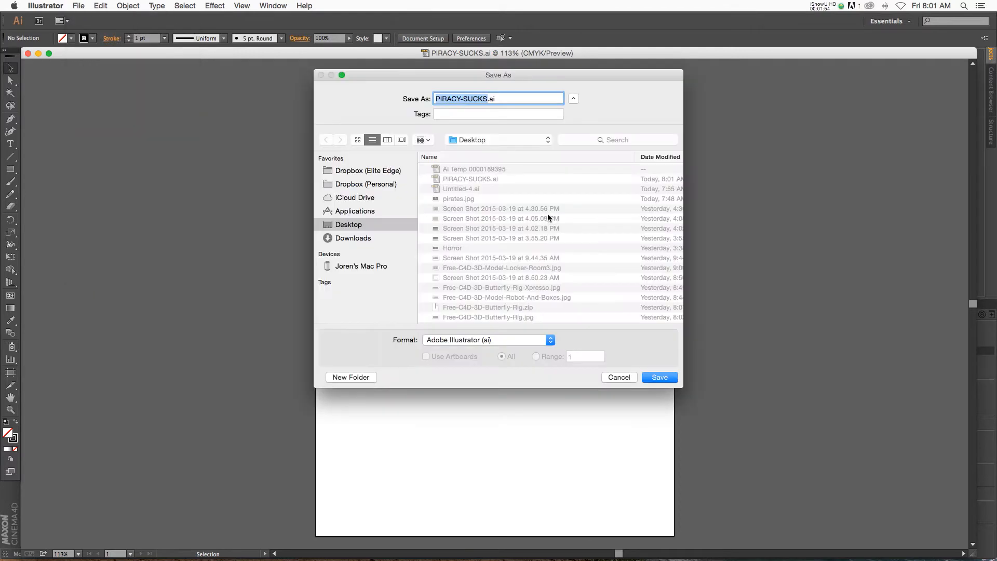
{"action": "left_click", "coordinate": [658, 377]}
{"action": "left_click", "coordinate": [582, 142]}
{"action": "left_click", "coordinate": [457, 146]}
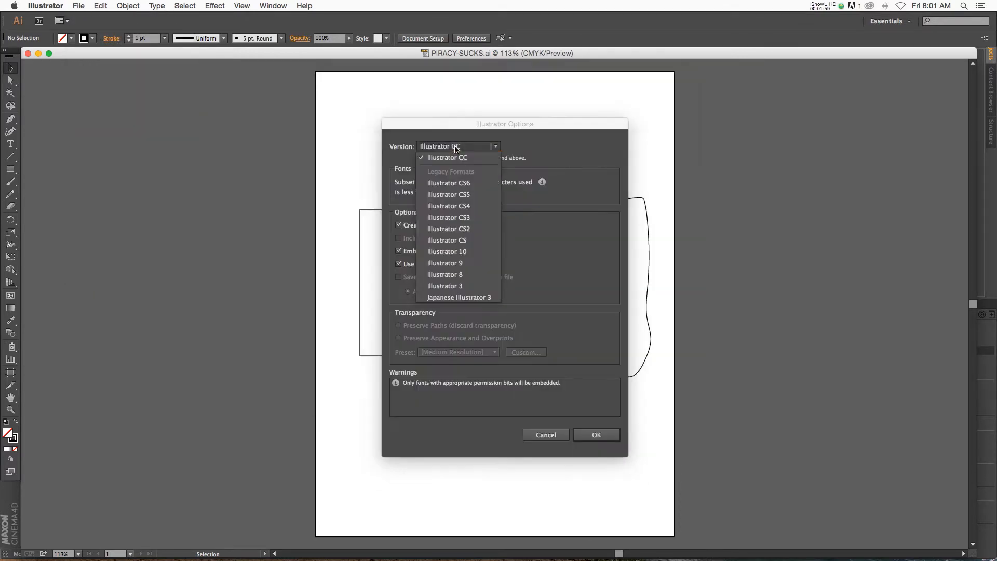
{"action": "left_click", "coordinate": [459, 275]}
{"action": "left_click", "coordinate": [597, 426]}
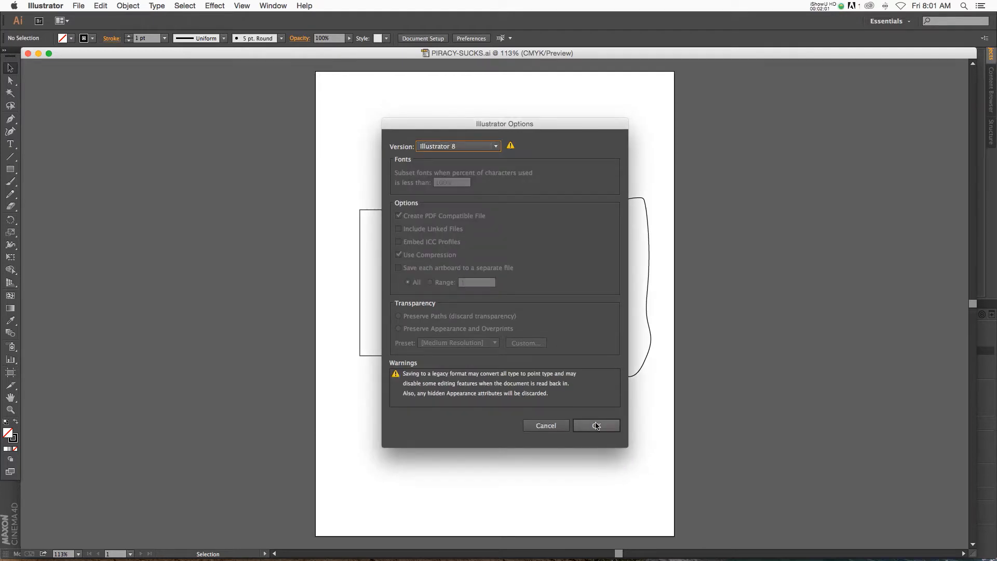
{"action": "left_click", "coordinate": [596, 289]}
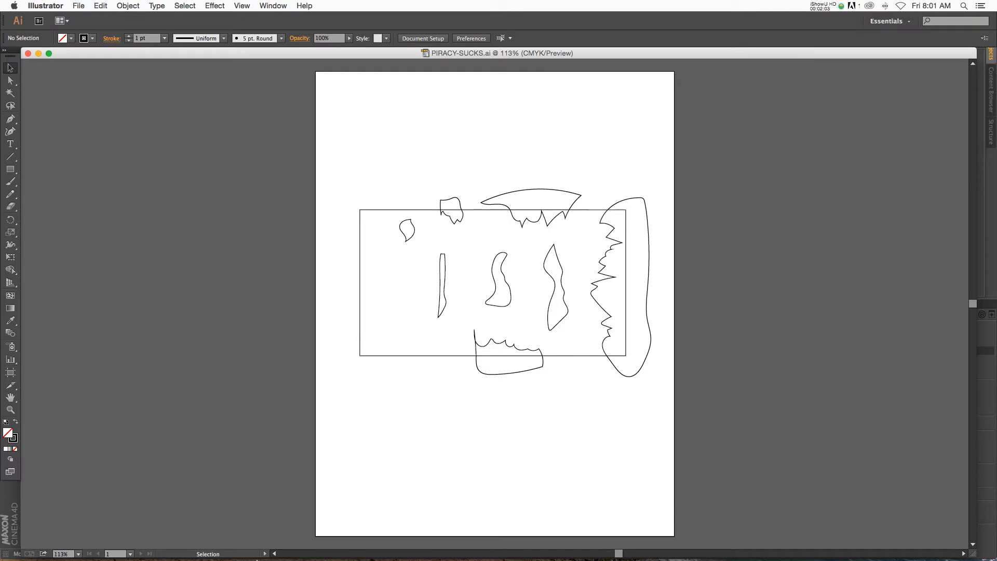
- Switch to Cinema 4D, open PIRACY-SUCKS.ai with an import scale of 1 centimeter, and expand the imported null
{"action": "left_click", "coordinate": [165, 540]}
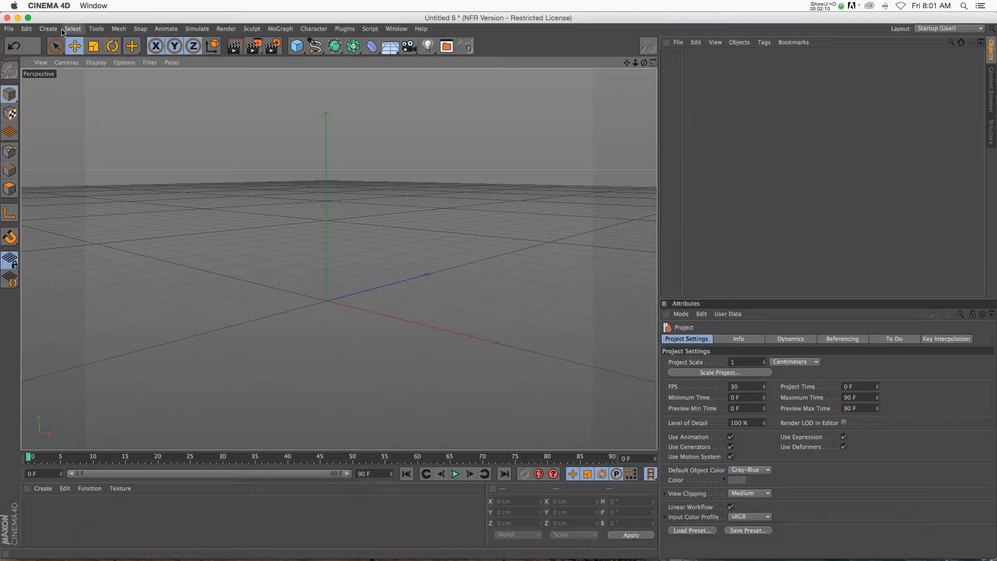
{"action": "left_click", "coordinate": [8, 28]}
{"action": "left_click", "coordinate": [55, 68]}
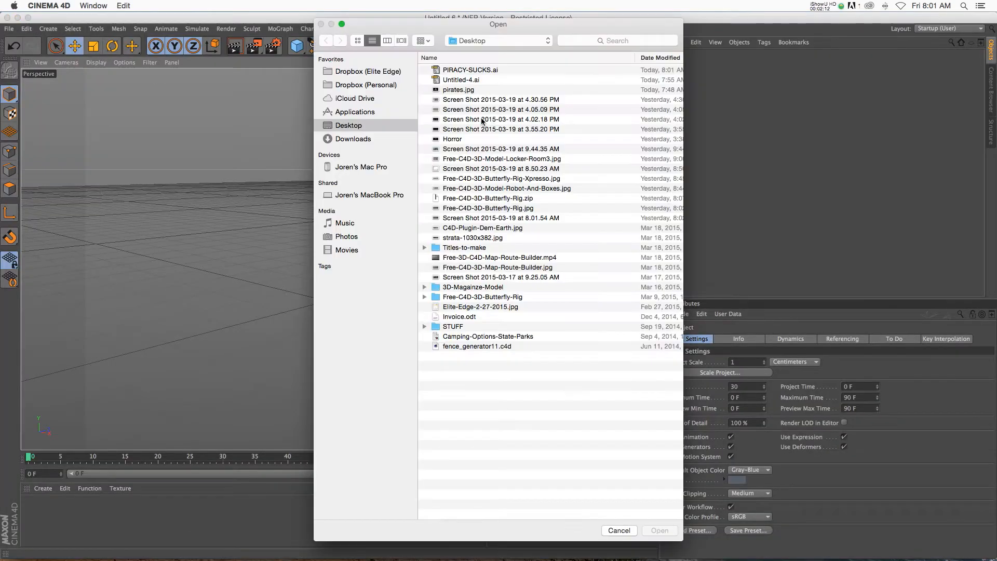
{"action": "double_click", "coordinate": [470, 70]}
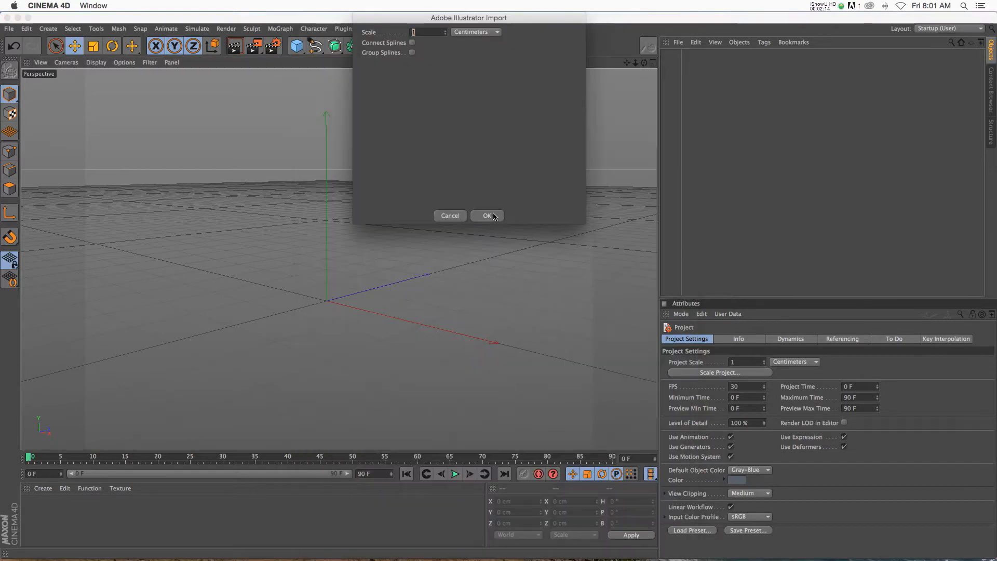
{"action": "left_click", "coordinate": [488, 216]}
{"action": "left_click", "coordinate": [473, 50]}
{"action": "left_click_drag", "start_coordinate": [334, 283], "coordinate": [195, 322], "text": "alt"}
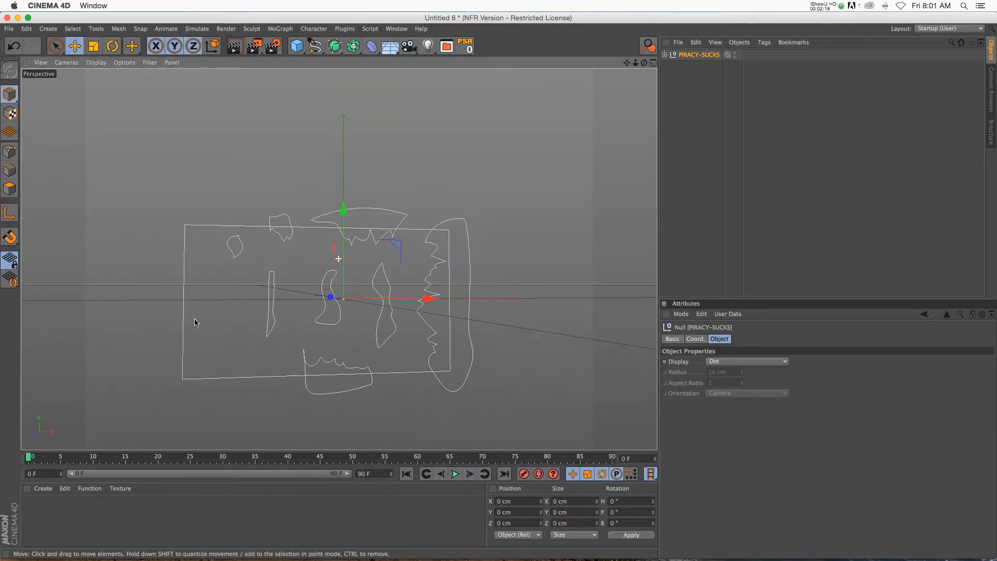
{"action": "left_click_drag", "start_coordinate": [326, 276], "coordinate": [342, 283], "text": "alt"}
{"action": "left_click_drag", "start_coordinate": [629, 62], "coordinate": [634, 45]}
{"action": "left_click", "coordinate": [665, 54]}
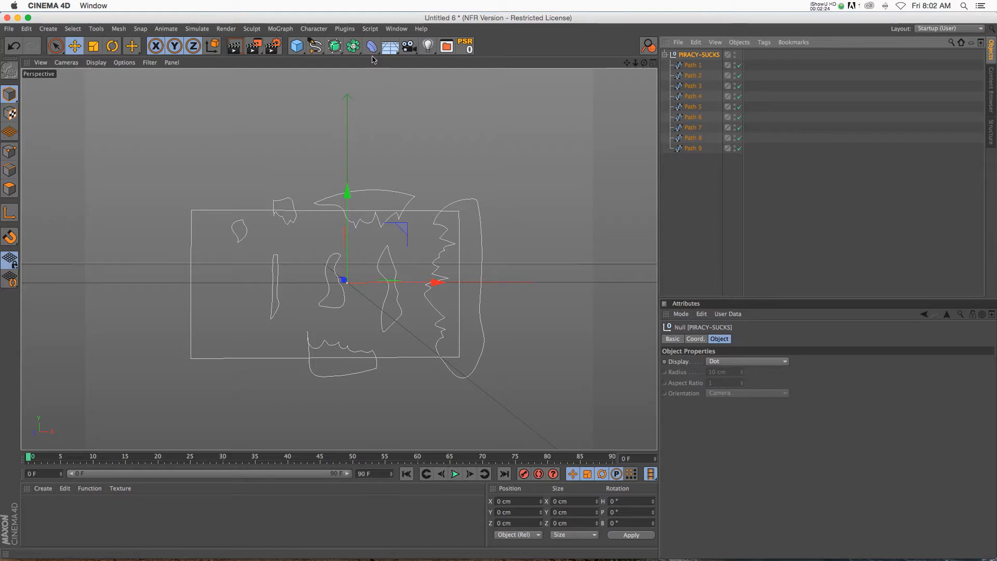
- Add a plane, rotate it upright, and size and position it to fit the imported rectangle, about 445 by 246 cm
{"action": "left_click", "coordinate": [353, 46]}
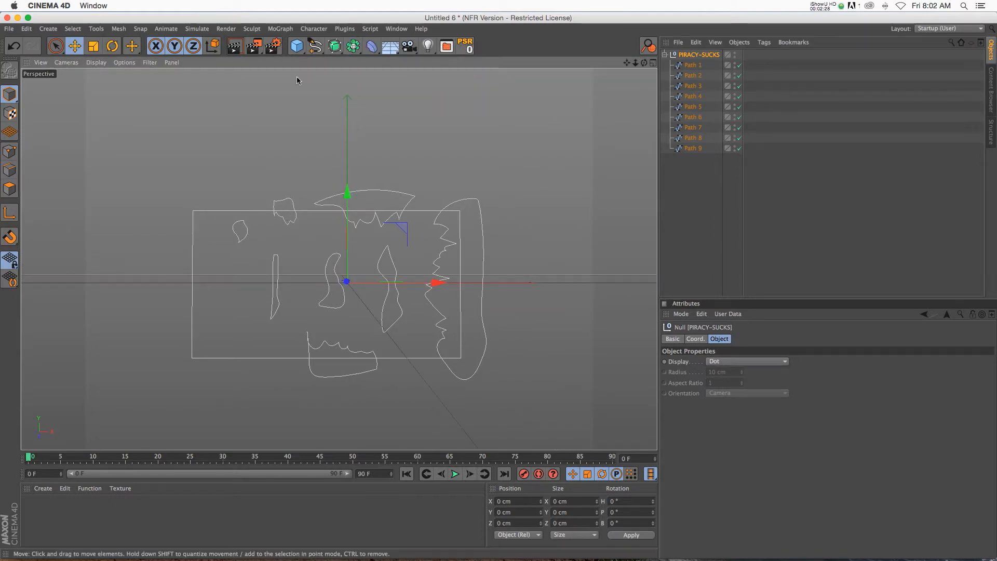
{"action": "left_click", "coordinate": [297, 47]}
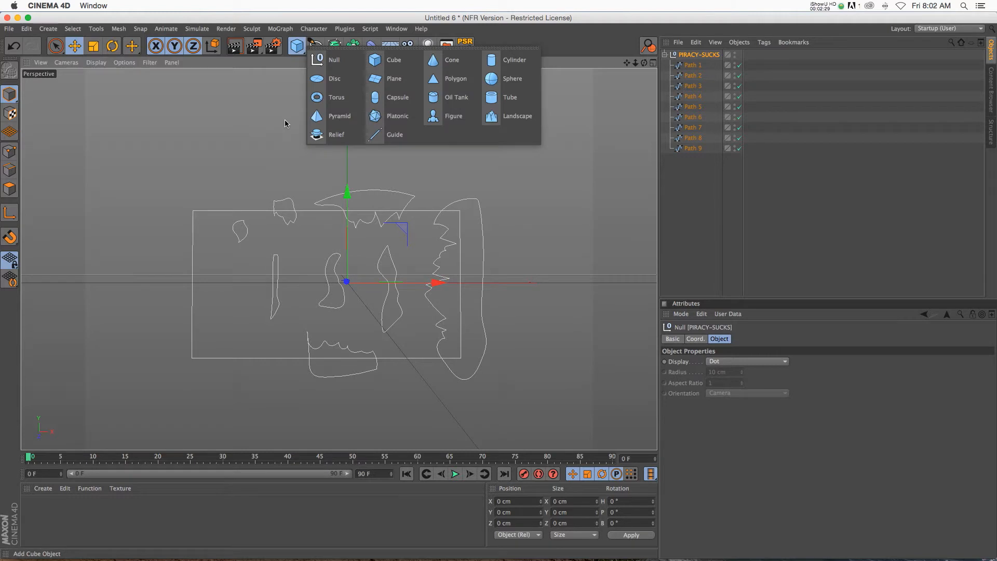
{"action": "left_click", "coordinate": [392, 82]}
{"action": "key", "text": "r"}
{"action": "left_click_drag", "start_coordinate": [348, 296], "coordinate": [345, 375]}
{"action": "key", "text": "e"}
{"action": "left_click_drag", "start_coordinate": [347, 165], "coordinate": [349, 212]}
{"action": "left_click_drag", "start_coordinate": [434, 282], "coordinate": [398, 285]}
- Delete the rectangle spline Path 1 and merge Path 2 through Path 9 with Connect Objects + Delete
{"action": "left_click", "coordinate": [693, 77]}
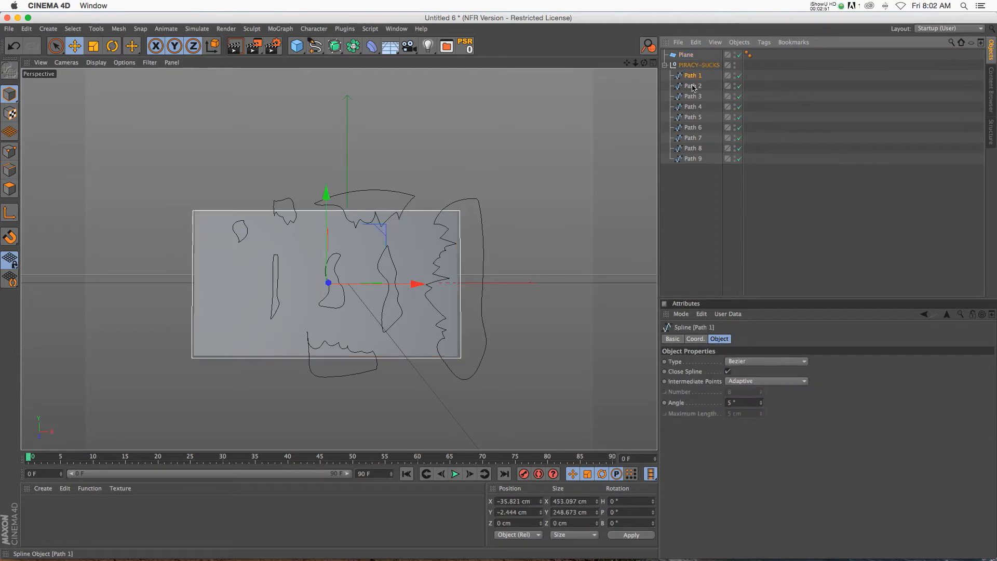
{"action": "key", "text": "Delete"}
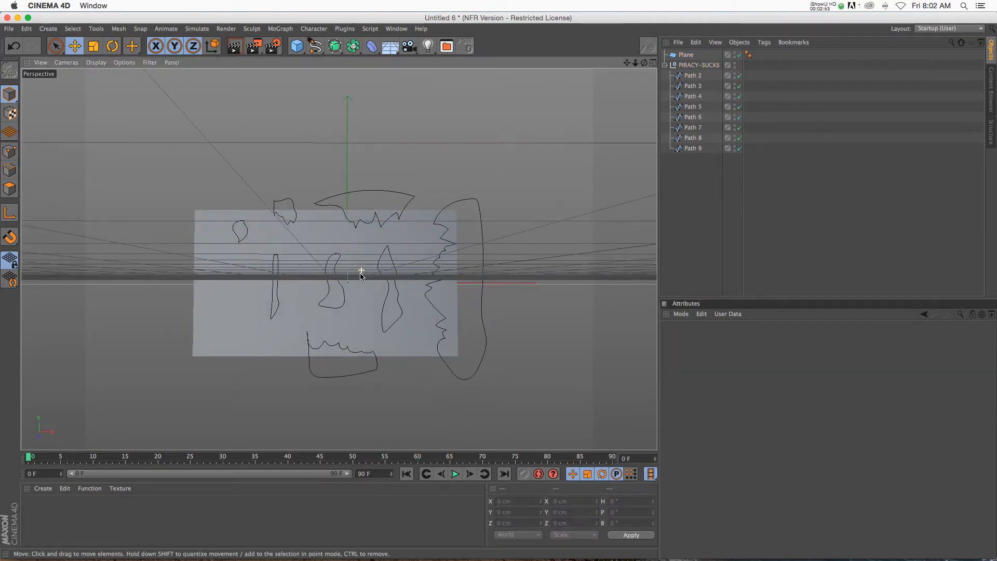
{"action": "left_click_drag", "start_coordinate": [709, 190], "coordinate": [688, 70]}
{"action": "left_click", "coordinate": [739, 42]}
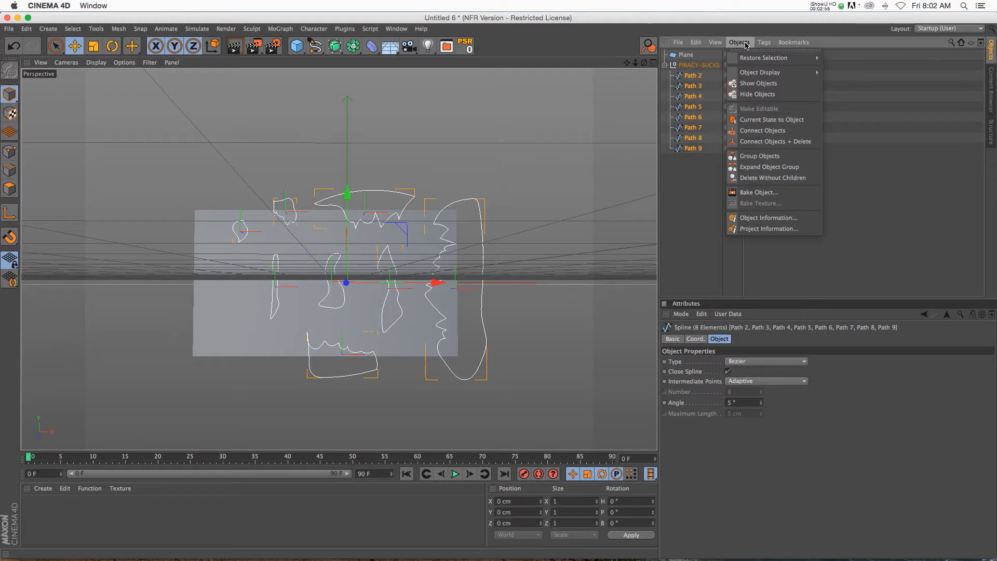
{"action": "left_click", "coordinate": [768, 141]}
- Move the merged tear spline out of the PIRACY-SUCKS null and delete the empty null
{"action": "left_click_drag", "start_coordinate": [416, 256], "coordinate": [416, 254], "text": "alt"}
{"action": "left_click_drag", "start_coordinate": [699, 76], "coordinate": [696, 91]}
{"action": "left_click", "coordinate": [695, 66]}
{"action": "key", "text": "Delete"}
- Put the merged tear spline into an Extrude object and shift it in depth so it passes through the plane
{"action": "left_click", "coordinate": [686, 66]}
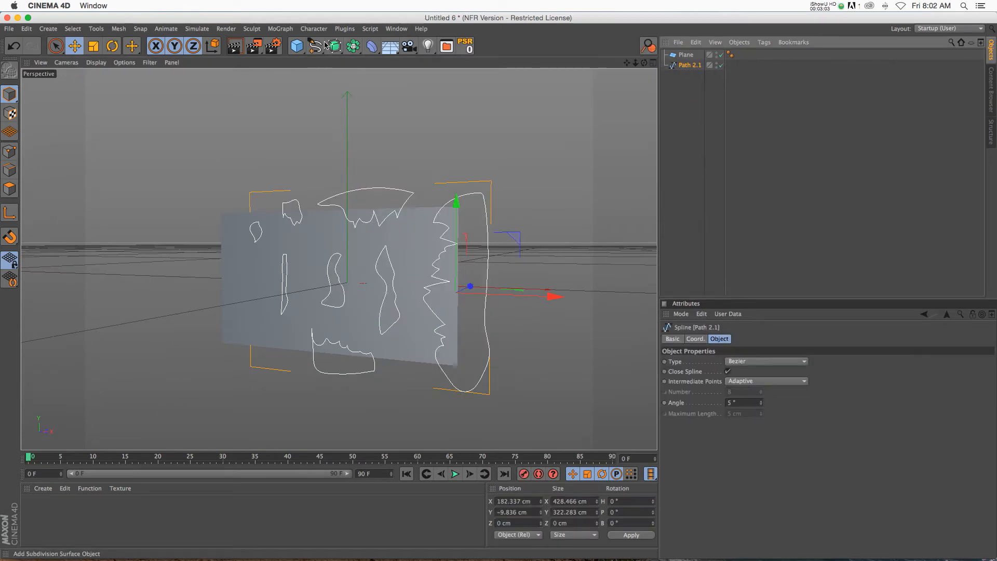
{"action": "left_click", "coordinate": [326, 45]}
{"action": "left_click", "coordinate": [442, 59], "text": "alt"}
{"action": "left_click_drag", "start_coordinate": [636, 63], "coordinate": [512, 119]}
{"action": "left_click_drag", "start_coordinate": [387, 206], "coordinate": [354, 207], "text": "alt"}
{"action": "left_click_drag", "start_coordinate": [473, 269], "coordinate": [477, 269]}
{"action": "left_click_drag", "start_coordinate": [374, 169], "coordinate": [224, 198], "text": "alt"}
- Add a Boole containing the Plane first and the Extrude second, to cut the tears out of the plane
{"action": "left_click_drag", "start_coordinate": [335, 46], "coordinate": [552, 65]}
{"action": "left_click_drag", "start_coordinate": [686, 55], "coordinate": [692, 72]}
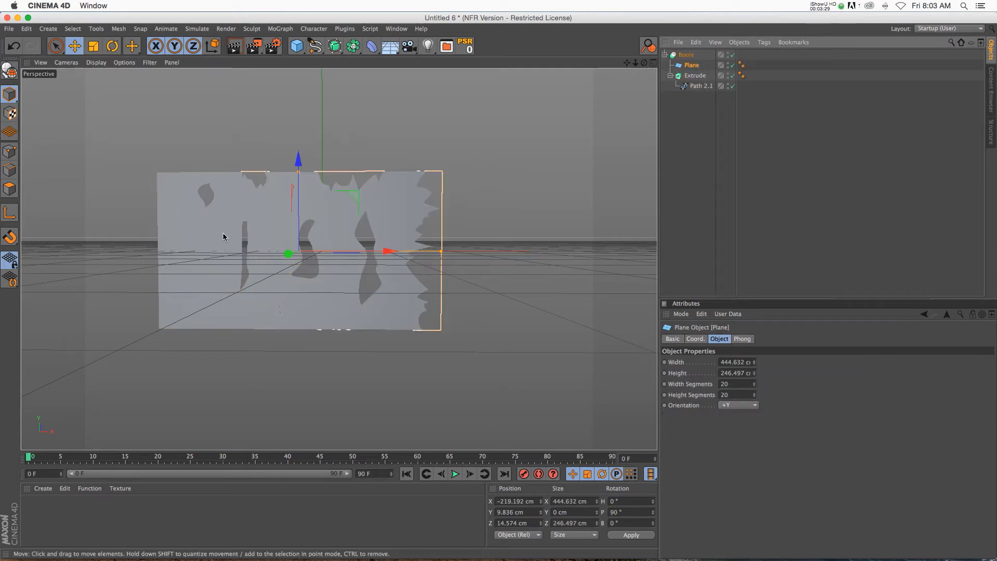
{"action": "left_click_drag", "start_coordinate": [627, 63], "coordinate": [669, 59]}
{"action": "scroll", "coordinate": [307, 204], "scroll_direction": "up", "scroll_amount": 5}
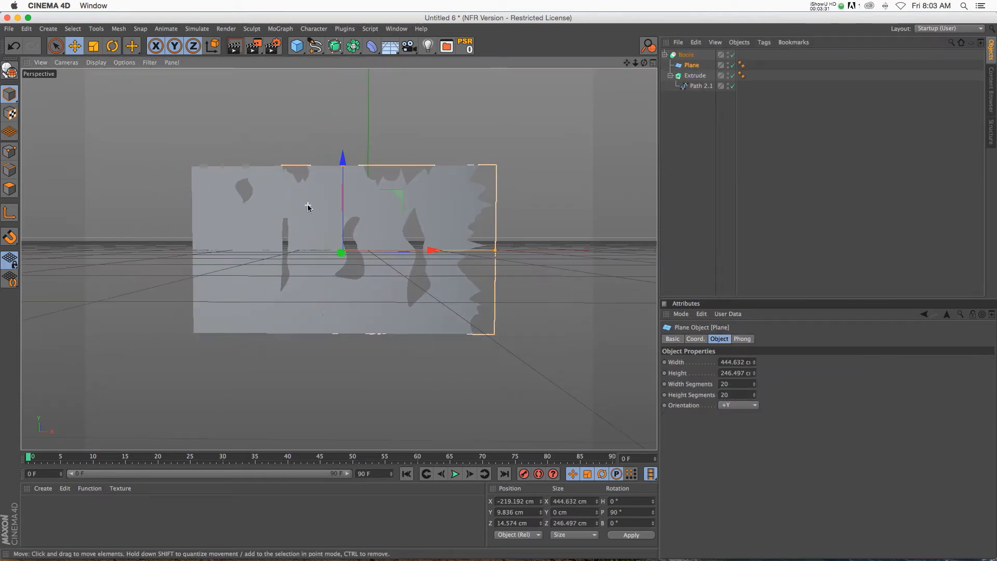
- Display the model in Gouraud Shading (Lines) to show the plane's polygon edges
{"action": "left_click", "coordinate": [742, 132]}
{"action": "left_click_drag", "start_coordinate": [445, 266], "coordinate": [345, 281], "text": "alt"}
{"action": "left_click", "coordinate": [96, 62]}
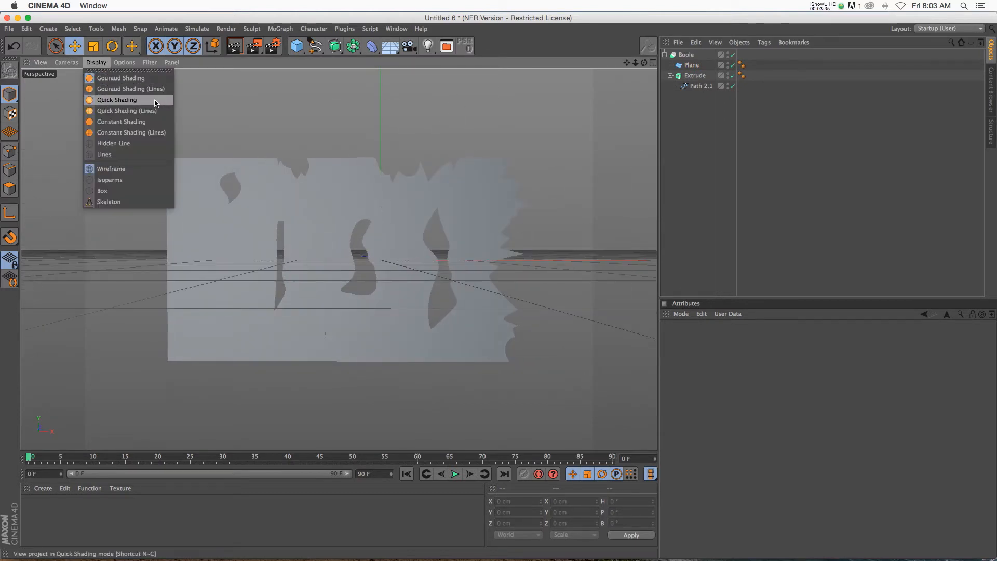
{"action": "left_click", "coordinate": [127, 89]}
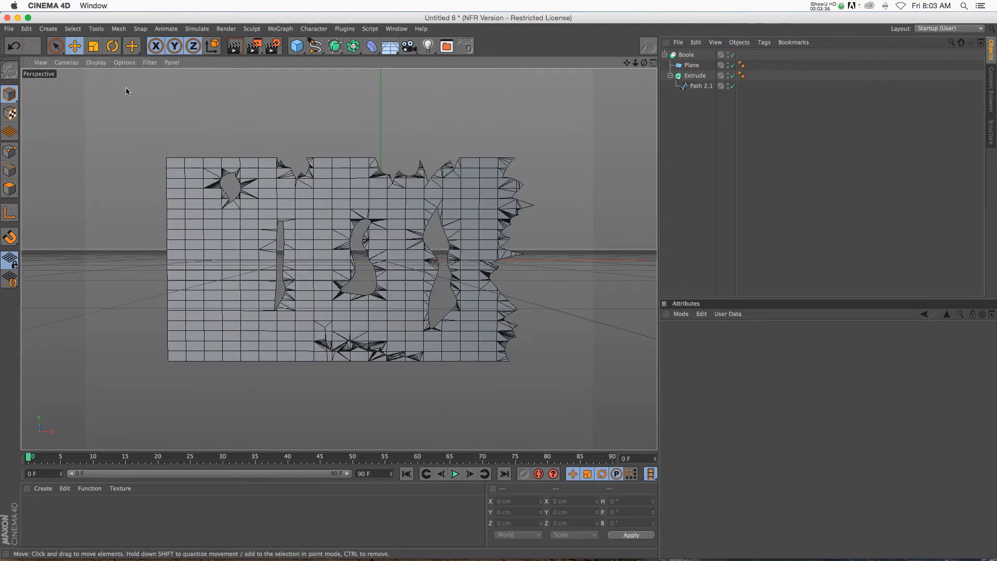
- Increase the plane's width and height segments for a denser mesh and undo the last segment change
{"action": "left_click", "coordinate": [692, 65]}
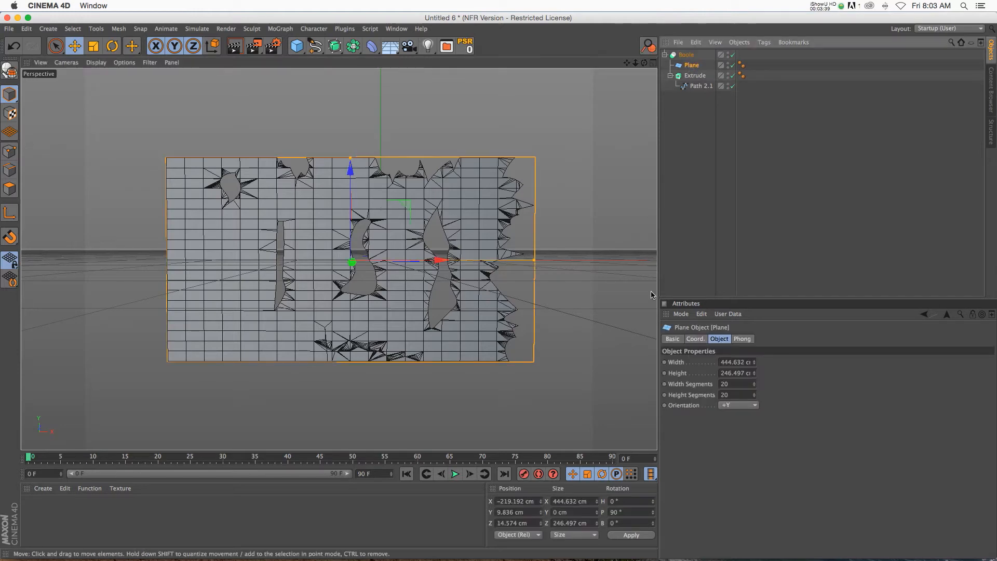
{"action": "left_click_drag", "start_coordinate": [755, 385], "coordinate": [754, 377]}
{"action": "left_click", "coordinate": [755, 392]}
{"action": "left_click_drag", "start_coordinate": [756, 385], "coordinate": [728, 293]}
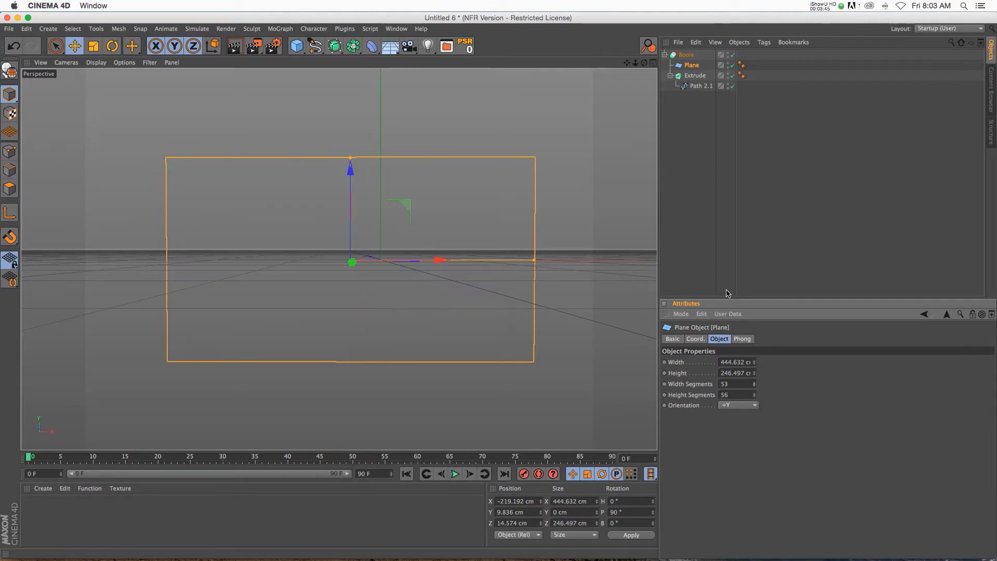
{"action": "key", "text": "super+z"}
- Set the tear spline's Intermediate Points to Natural with a Number of 7
{"action": "left_click", "coordinate": [689, 88]}
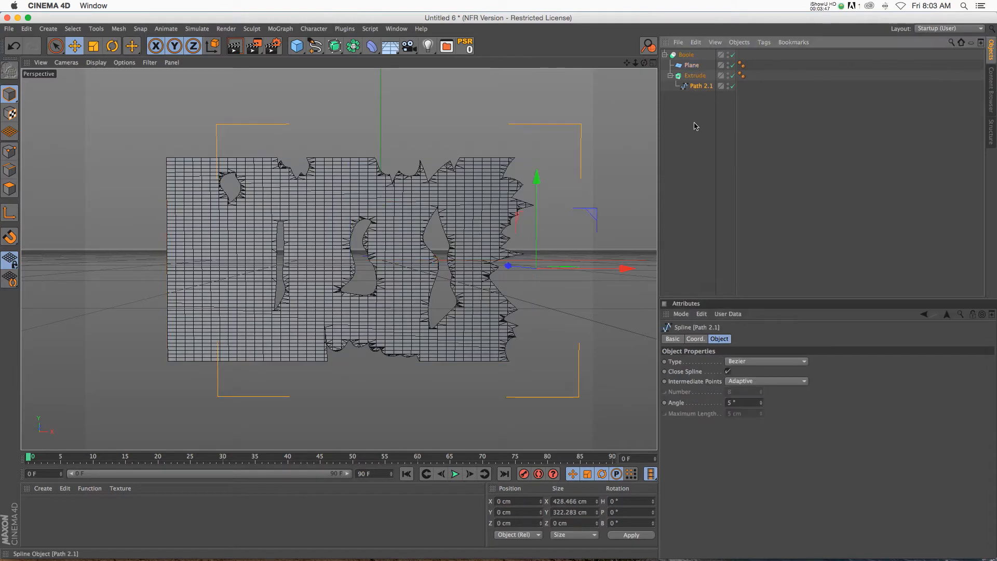
{"action": "left_click", "coordinate": [737, 384]}
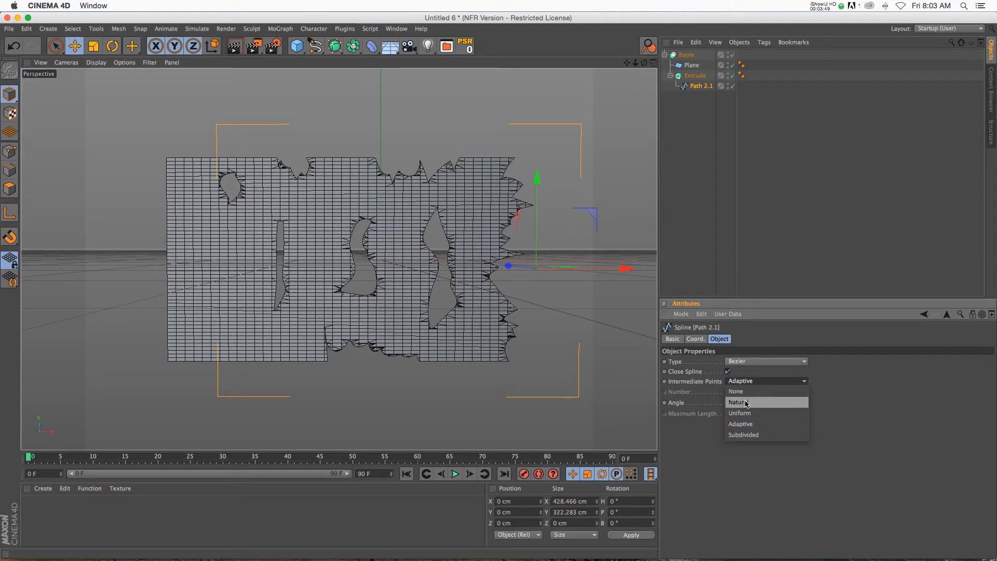
{"action": "left_click", "coordinate": [746, 403]}
{"action": "mouse_move", "coordinate": [763, 396]}
{"action": "left_mouse_down"}
{"action": "mouse_move", "coordinate": [763, 408]}
{"action": "mouse_move", "coordinate": [761, 379]}
{"action": "mouse_move", "coordinate": [762, 395]}
{"action": "left_mouse_up"}
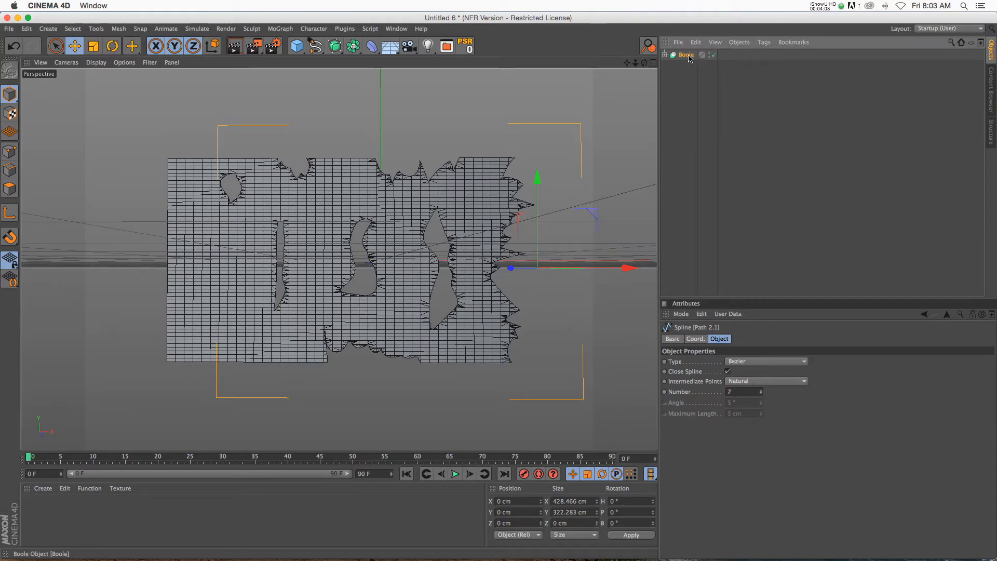
- Duplicate the Boole as a backup, and hide and disable the copy
{"action": "left_click_drag", "start_coordinate": [686, 63], "coordinate": [684, 72], "text": "ctrl"}
{"action": "left_click", "coordinate": [714, 64]}
{"action": "left_click_drag", "start_coordinate": [640, 64], "coordinate": [493, 220]}
- Make the original Boole editable and expand its hierarchy
{"action": "left_click", "coordinate": [672, 55]}
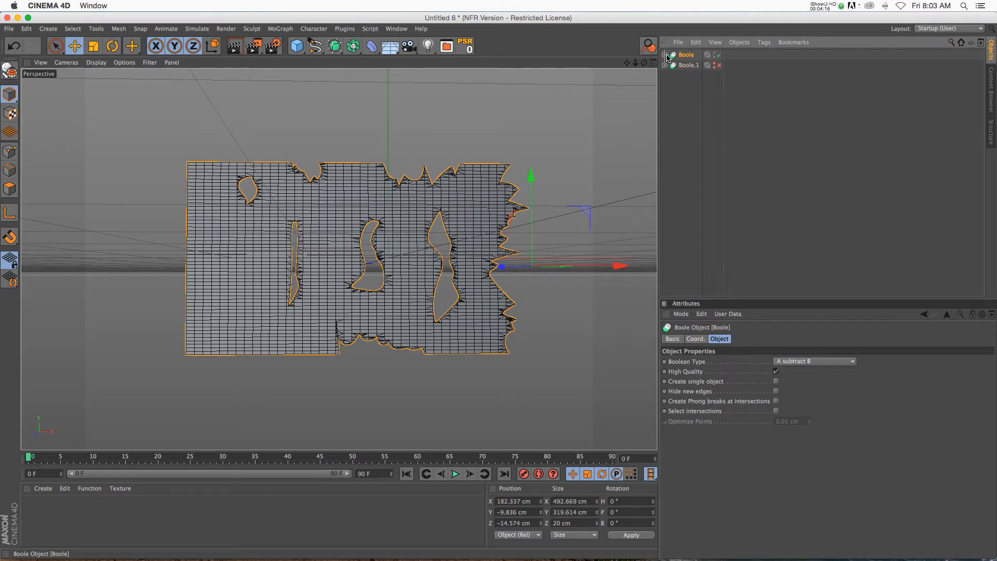
{"action": "key", "text": "c"}
{"action": "left_click", "coordinate": [670, 76]}
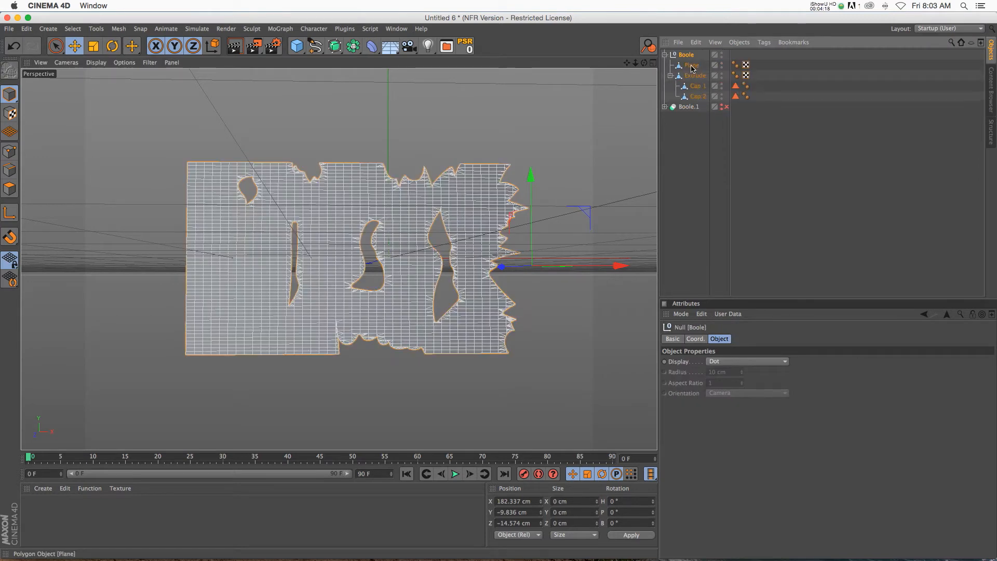
- Merge the plane, extrude and both cap objects into a single mesh, deleting the originals, and remove the leftover Boole null
{"action": "left_click", "coordinate": [693, 66]}
{"action": "left_click", "coordinate": [696, 98], "text": "shift"}
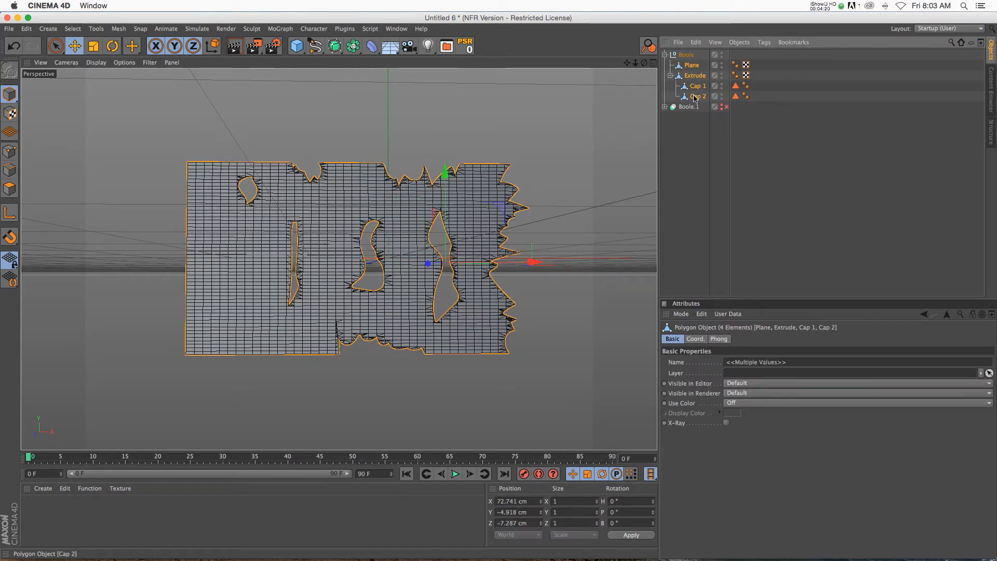
{"action": "left_click", "coordinate": [741, 43]}
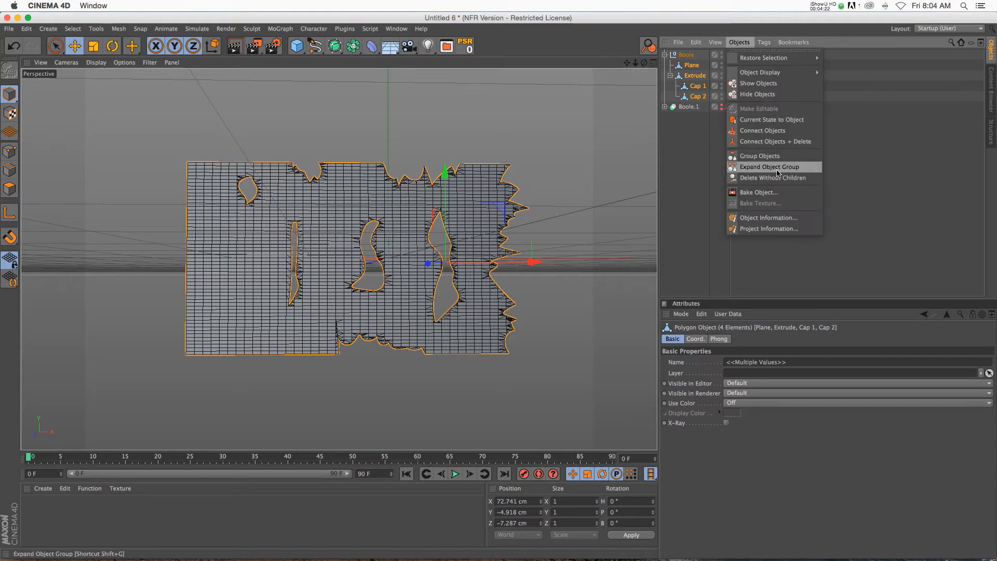
{"action": "left_click", "coordinate": [778, 142]}
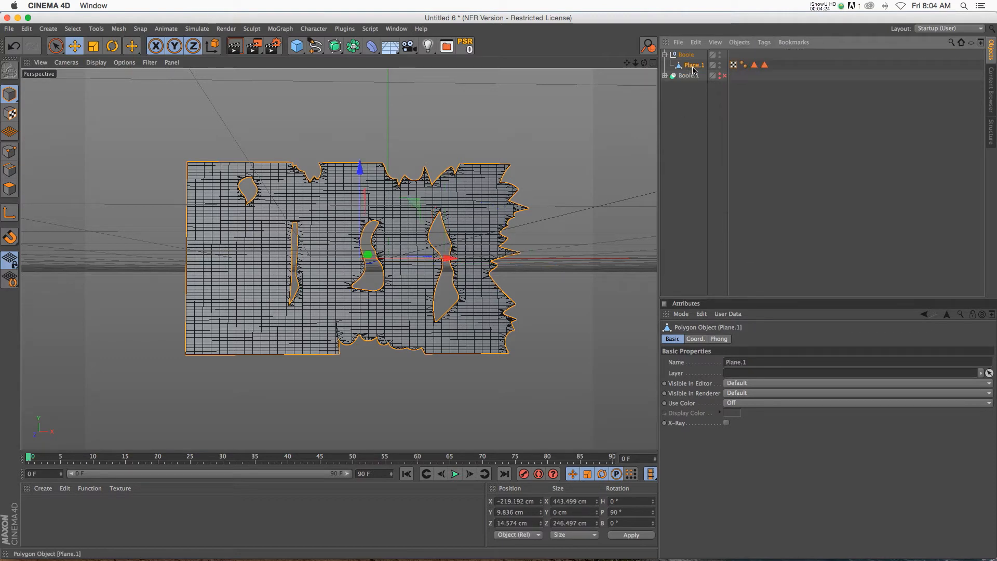
{"action": "left_click_drag", "start_coordinate": [693, 54], "coordinate": [693, 54]}
{"action": "key", "text": "Delete"}
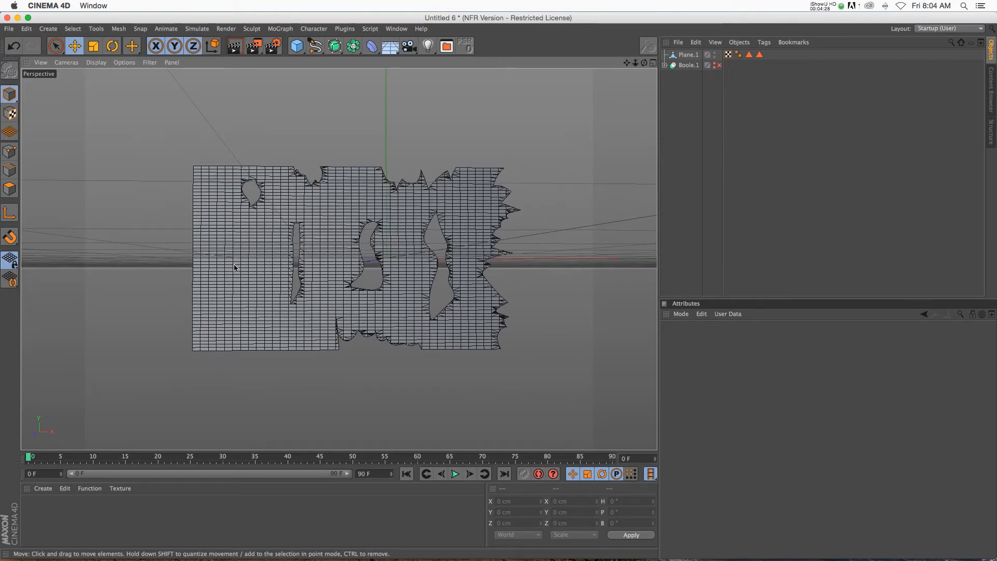
- Add a cylinder as the flagpole, about 808 cm high with a 7 cm radius, and move it to the flag's straight edge side
{"action": "left_click_drag", "start_coordinate": [296, 46], "coordinate": [511, 60]}
{"action": "left_click_drag", "start_coordinate": [387, 183], "coordinate": [387, 47]}
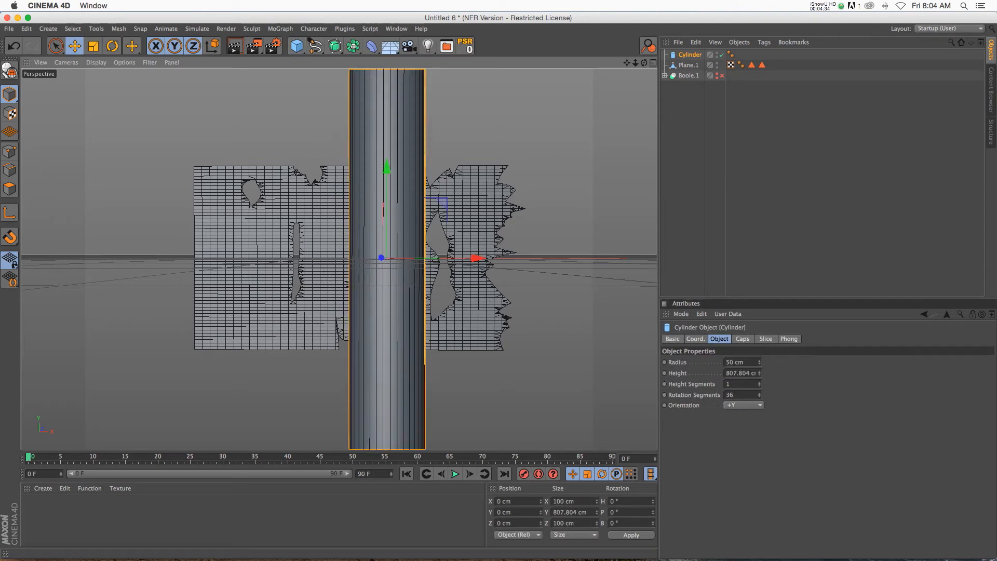
{"action": "left_click_drag", "start_coordinate": [470, 258], "coordinate": [245, 269]}
{"action": "left_click_drag", "start_coordinate": [759, 364], "coordinate": [759, 365]}
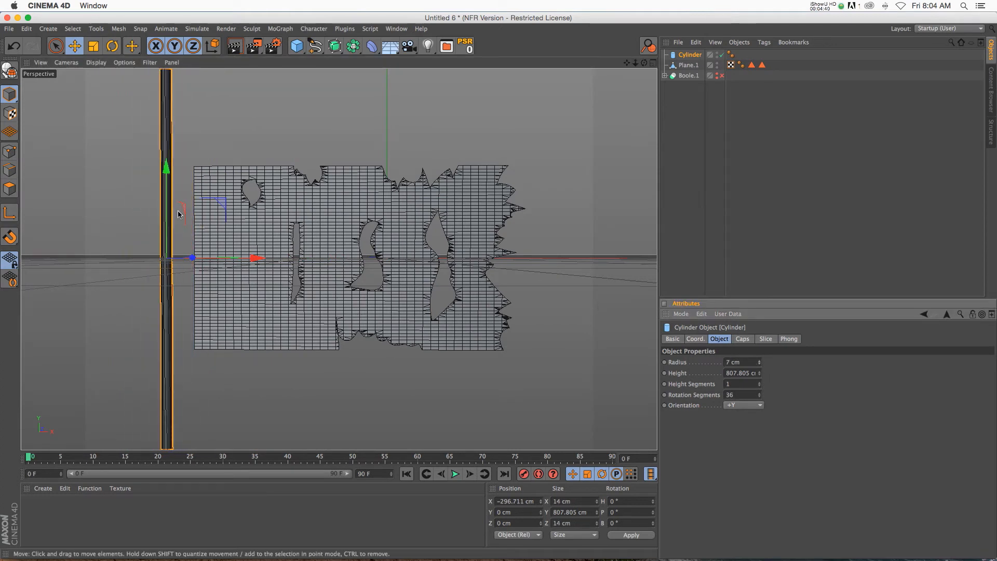
- Lower the pole to about Y −248 cm and place it against the flag's straight edge at about X −266.6 cm
{"action": "left_click_drag", "start_coordinate": [166, 169], "coordinate": [173, 356]}
{"action": "left_click_drag", "start_coordinate": [259, 441], "coordinate": [276, 441]}
{"action": "left_click", "coordinate": [332, 405]}
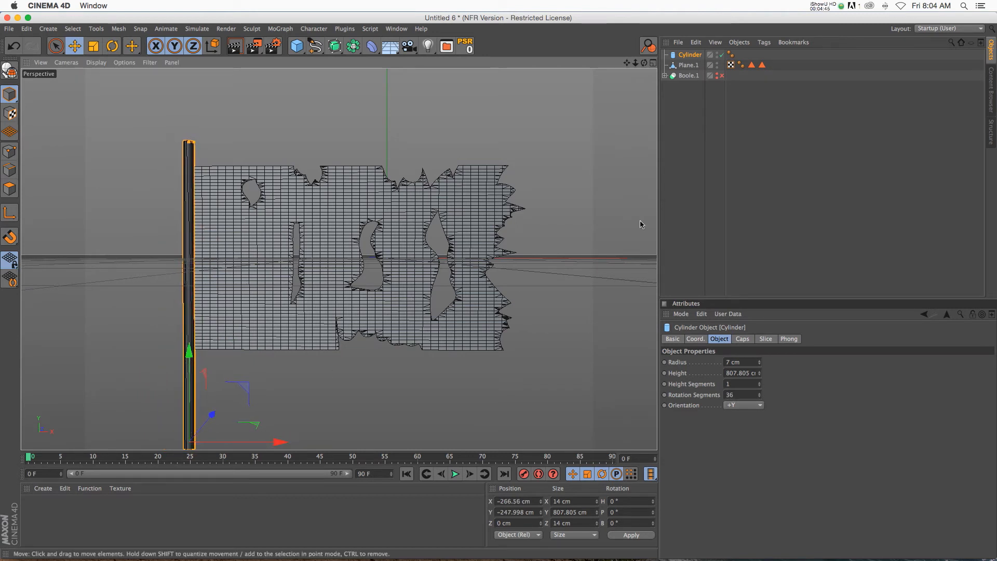
- Add a Cloth simulation tag to the flag mesh
{"action": "left_click", "coordinate": [688, 65]}
{"action": "right_click", "coordinate": [688, 66]}
{"action": "mouse_move", "coordinate": [691, 69]}
{"action": "mouse_move", "coordinate": [721, 169]}
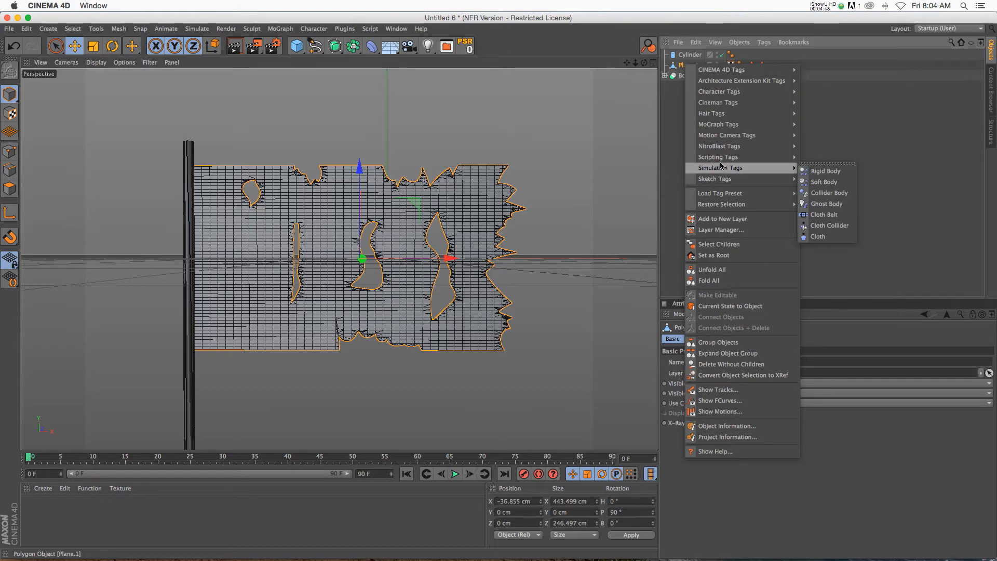
{"action": "left_click", "coordinate": [818, 236]}
- Play the cloth simulation briefly and return to the start of the animation
{"action": "left_click", "coordinate": [455, 474]}
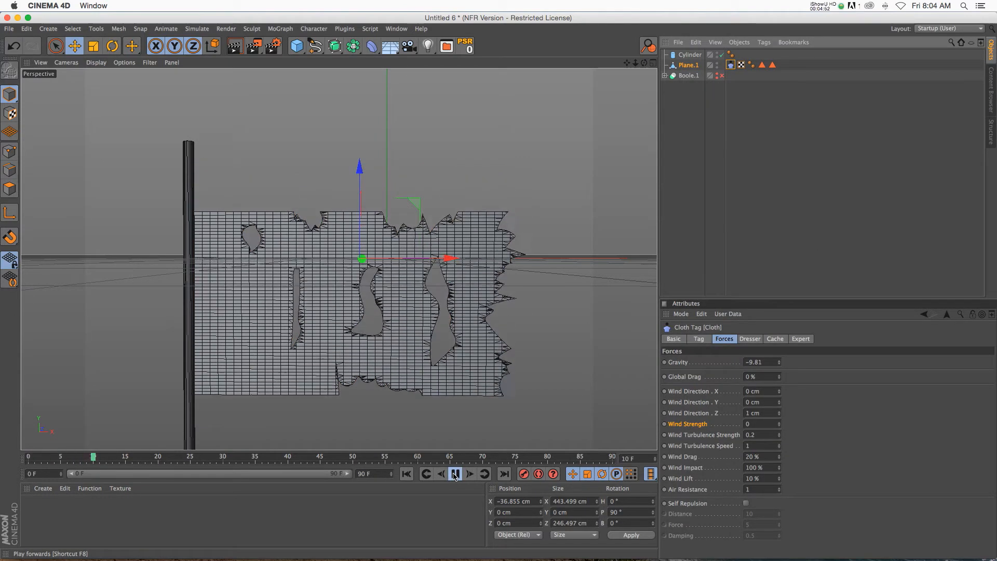
{"action": "left_click", "coordinate": [455, 474]}
{"action": "left_click", "coordinate": [406, 474]}
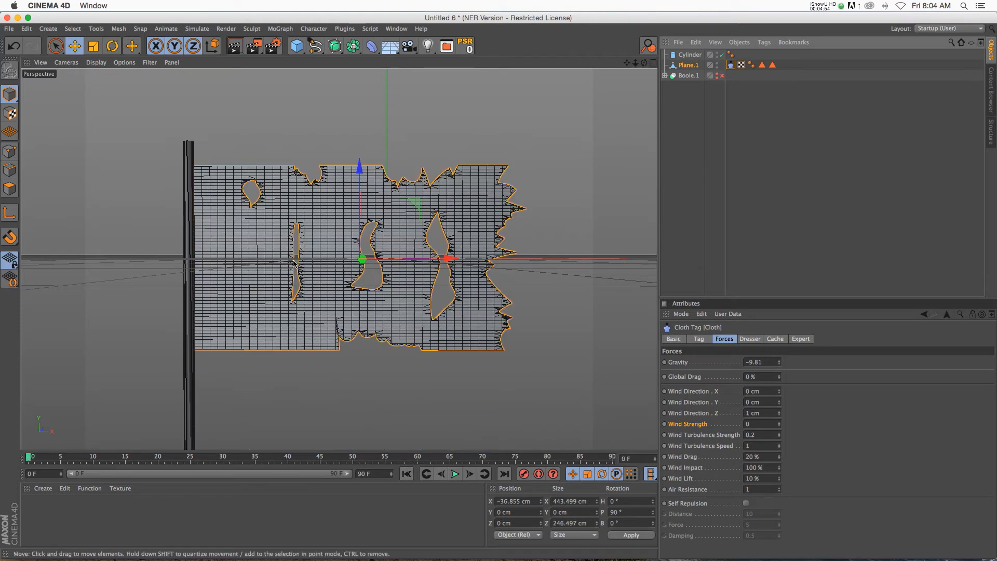
- Add a Cloth Belt tag to the flag mesh and assign the cylinder as its Belt on object
{"action": "left_click_drag", "start_coordinate": [294, 284], "coordinate": [177, 188], "text": "alt"}
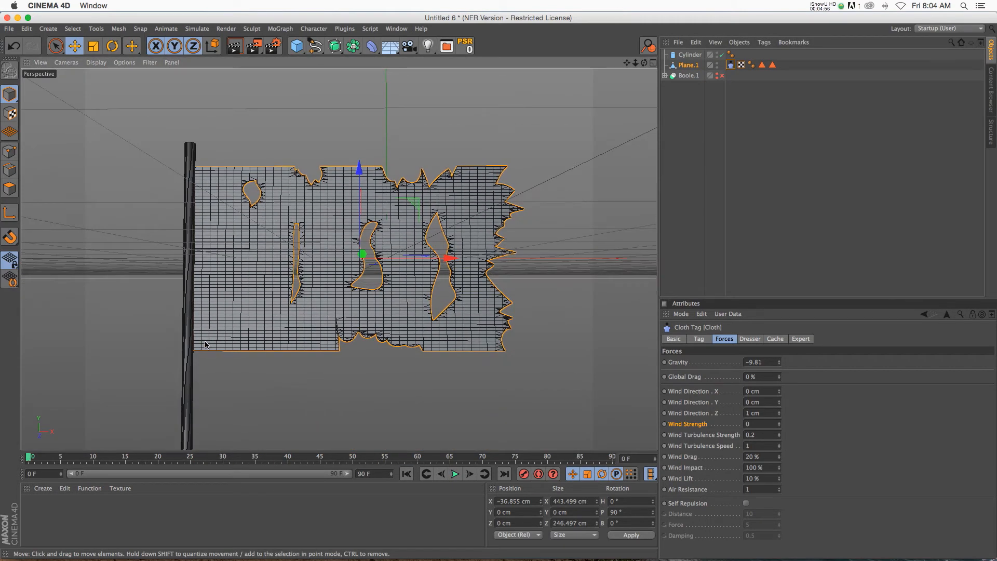
{"action": "right_click", "coordinate": [687, 68]}
{"action": "mouse_move", "coordinate": [726, 169]}
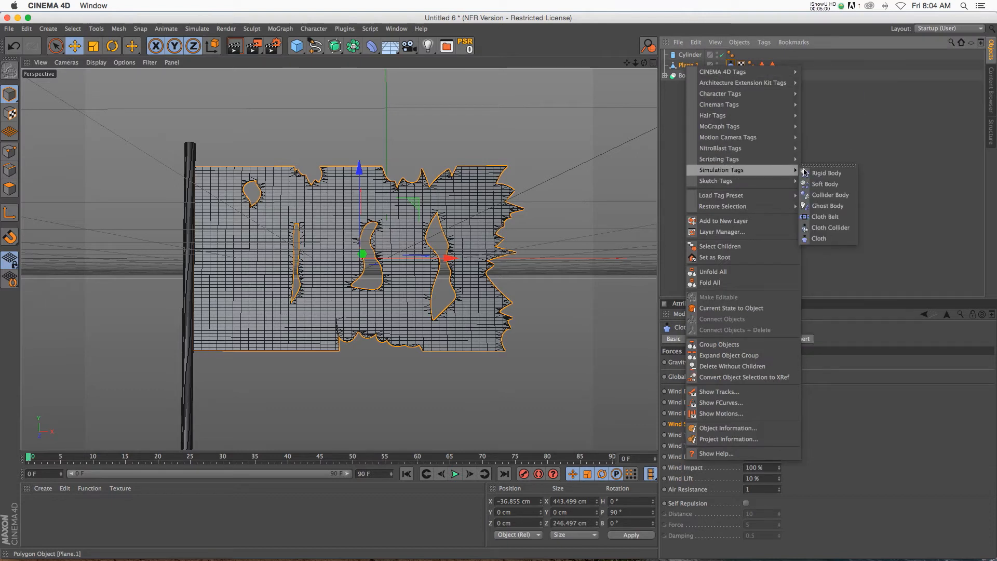
{"action": "left_click", "coordinate": [824, 217]}
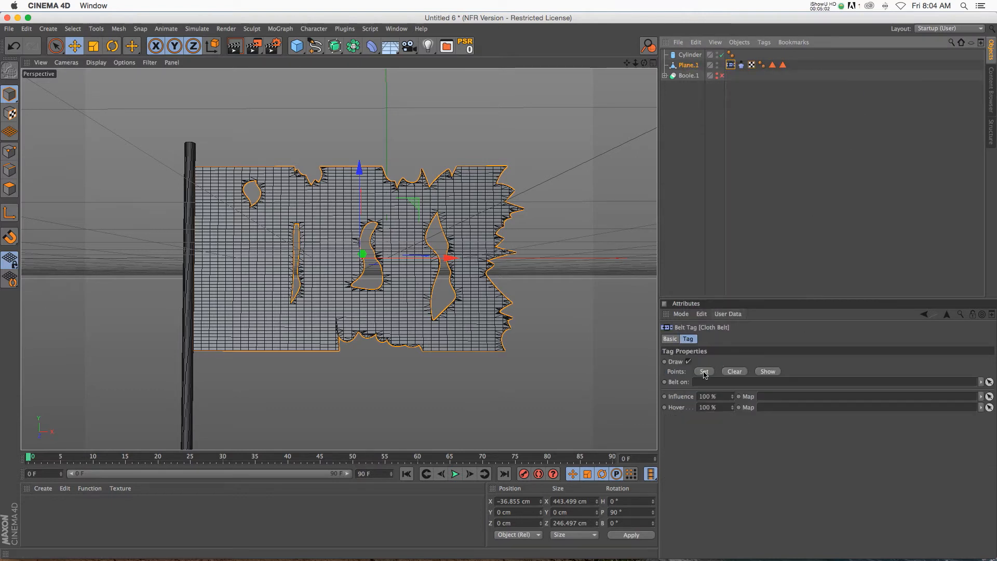
{"action": "left_click", "coordinate": [678, 384]}
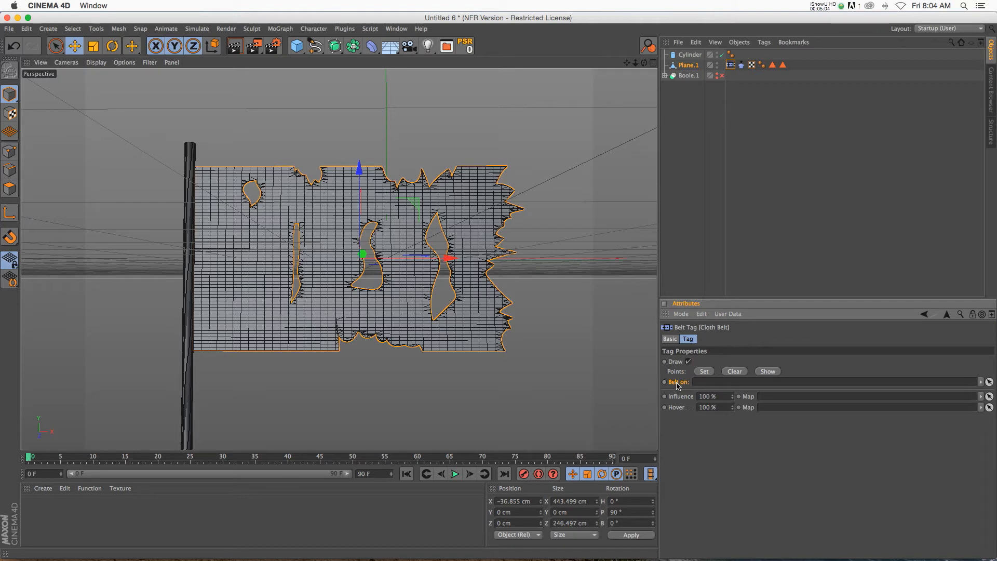
{"action": "left_click_drag", "start_coordinate": [691, 56], "coordinate": [712, 70]}
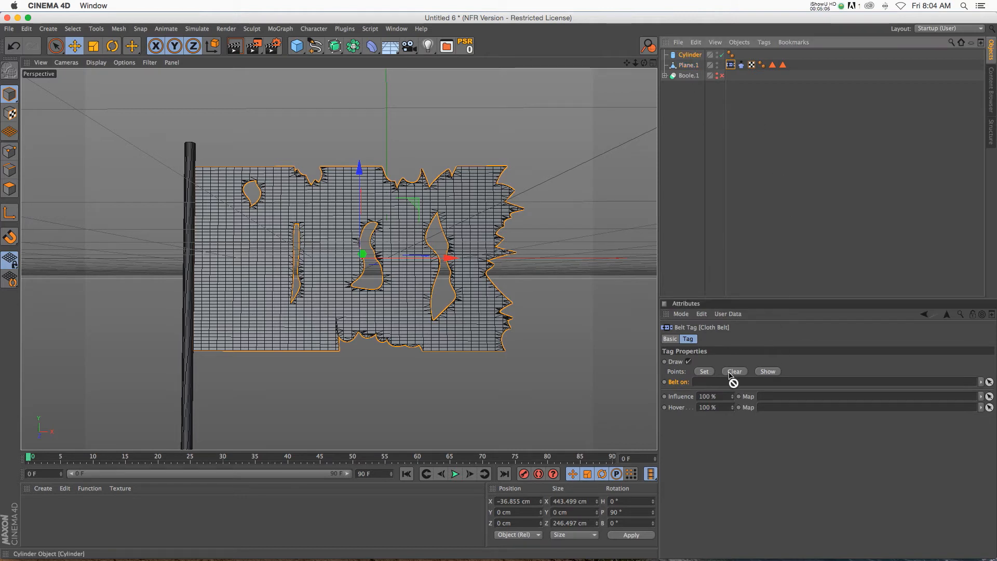
{"action": "left_click_drag", "start_coordinate": [717, 384], "coordinate": [717, 384]}
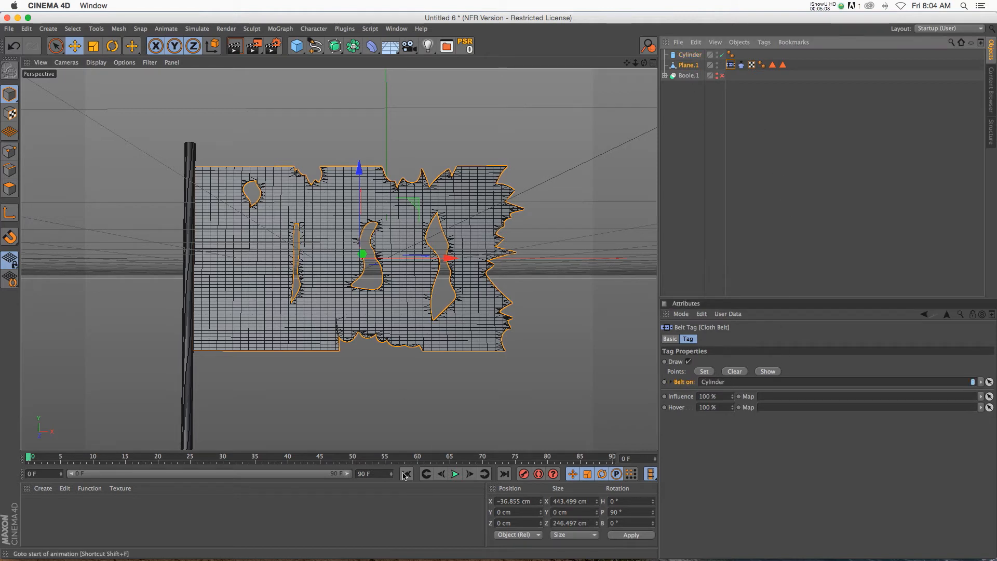
- Test the belted flag by playing the simulation, and rewind to frame 0
{"action": "left_click", "coordinate": [456, 475]}
{"action": "left_click", "coordinate": [456, 474]}
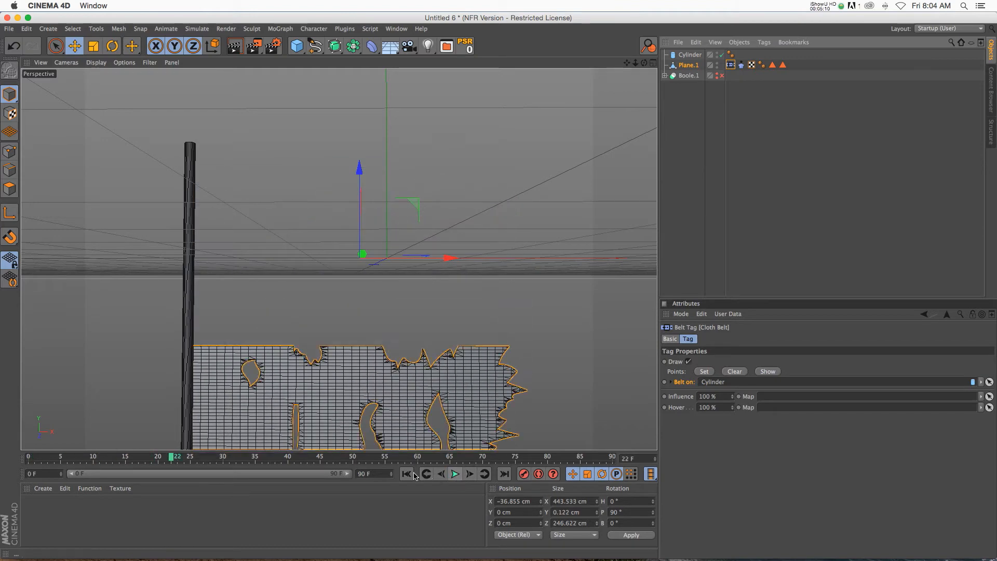
{"action": "left_click", "coordinate": [407, 474]}
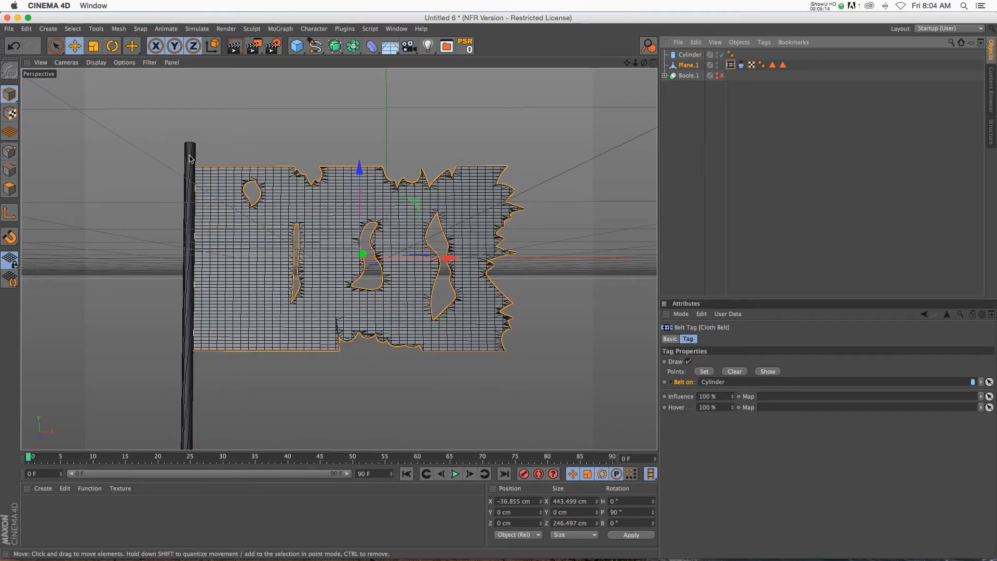
- Hide the pole and use Live Selection in point mode to select the upper and lower corner points of the flag's straight edge
{"action": "left_click", "coordinate": [717, 53]}
{"action": "scroll", "coordinate": [185, 193], "scroll_direction": "up", "scroll_amount": 4}
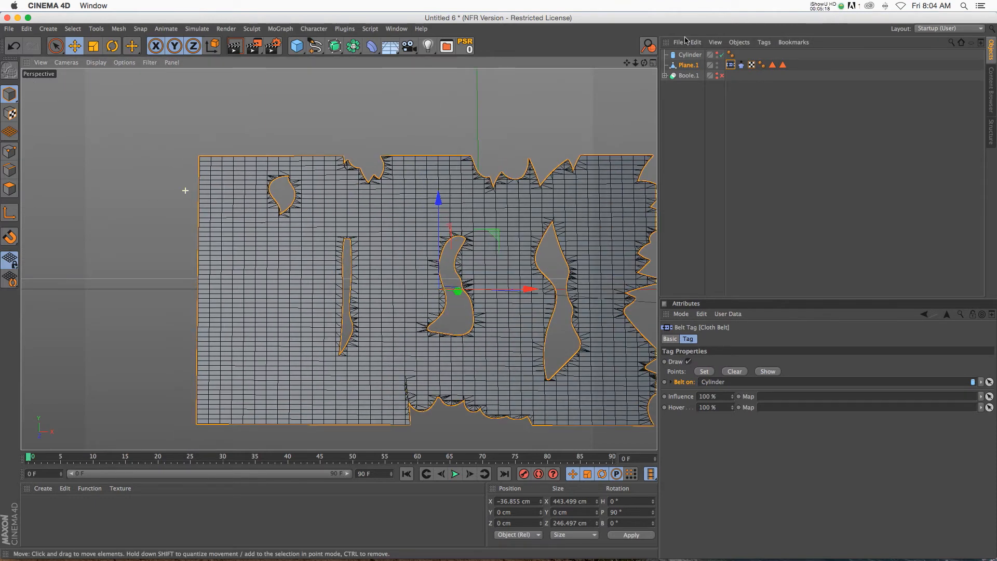
{"action": "left_click", "coordinate": [185, 191]}
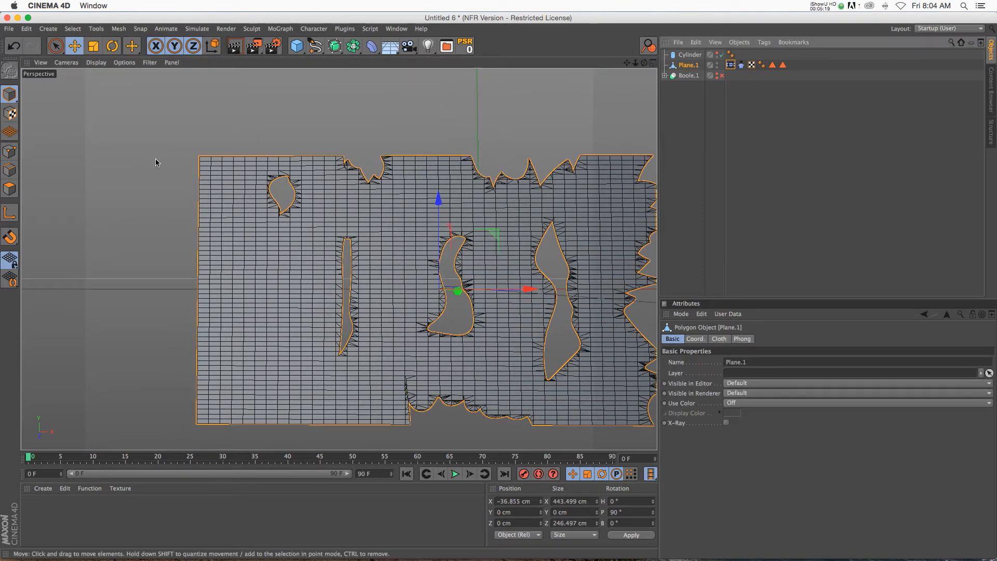
{"action": "left_click", "coordinate": [10, 151]}
{"action": "left_click", "coordinate": [59, 48]}
{"action": "left_click", "coordinate": [199, 155]}
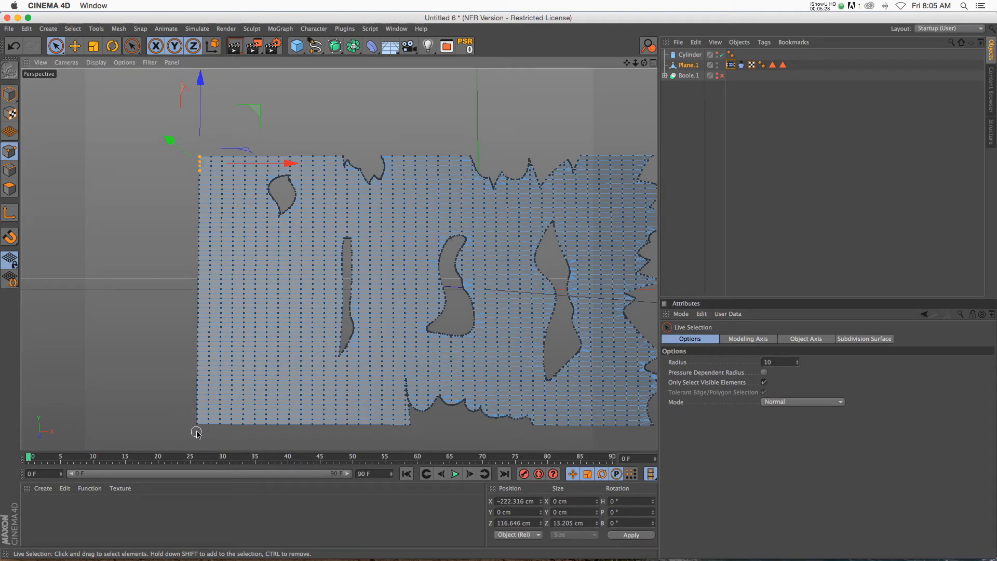
{"action": "left_click_drag", "start_coordinate": [197, 411], "coordinate": [209, 409], "text": "shift"}
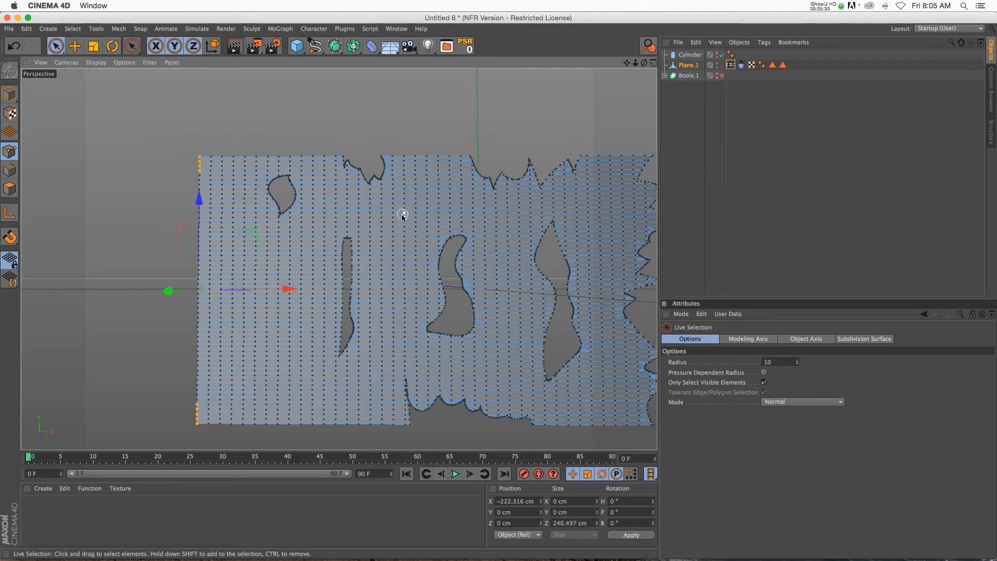
- Show the pole again, set the selected corner points in the Cloth Belt tag, and test the simulation from the start
{"action": "left_click", "coordinate": [729, 65]}
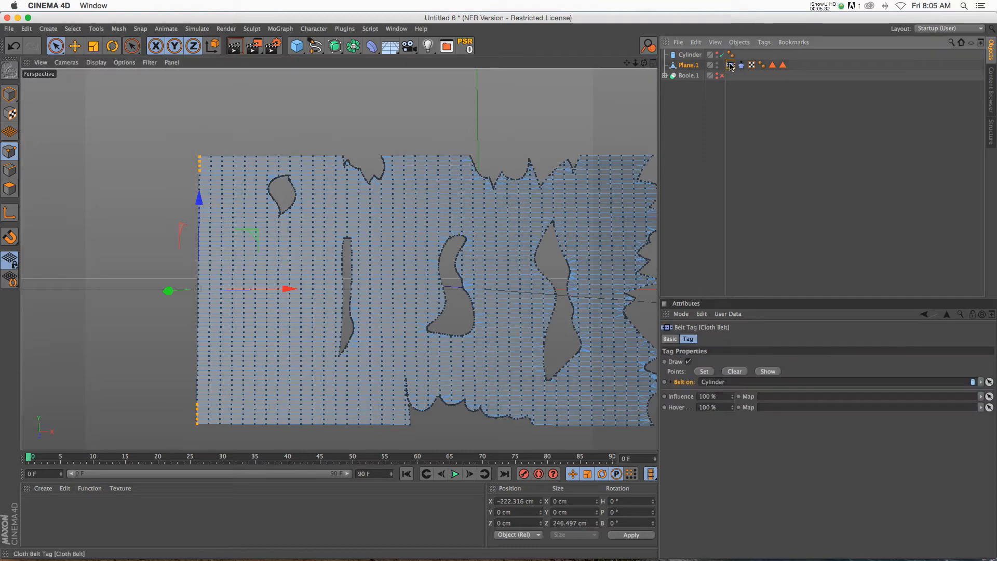
{"action": "left_click", "coordinate": [720, 54]}
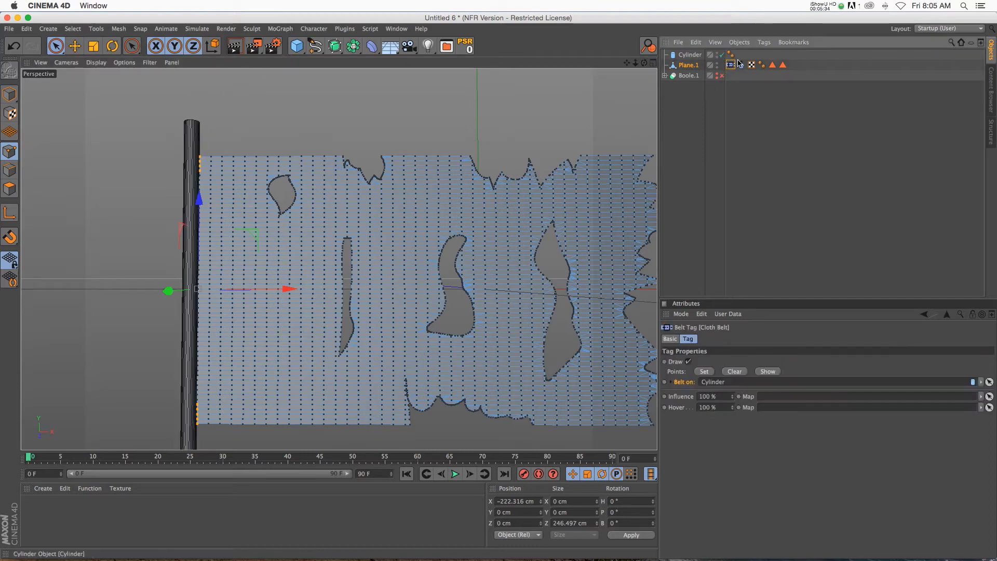
{"action": "left_click", "coordinate": [712, 372]}
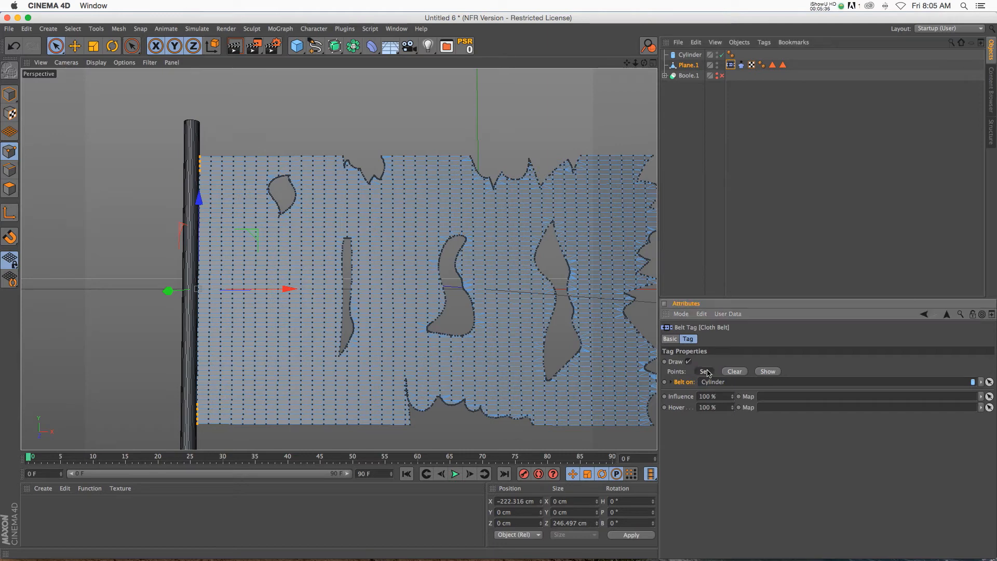
{"action": "left_click", "coordinate": [455, 473]}
{"action": "left_click", "coordinate": [408, 475]}
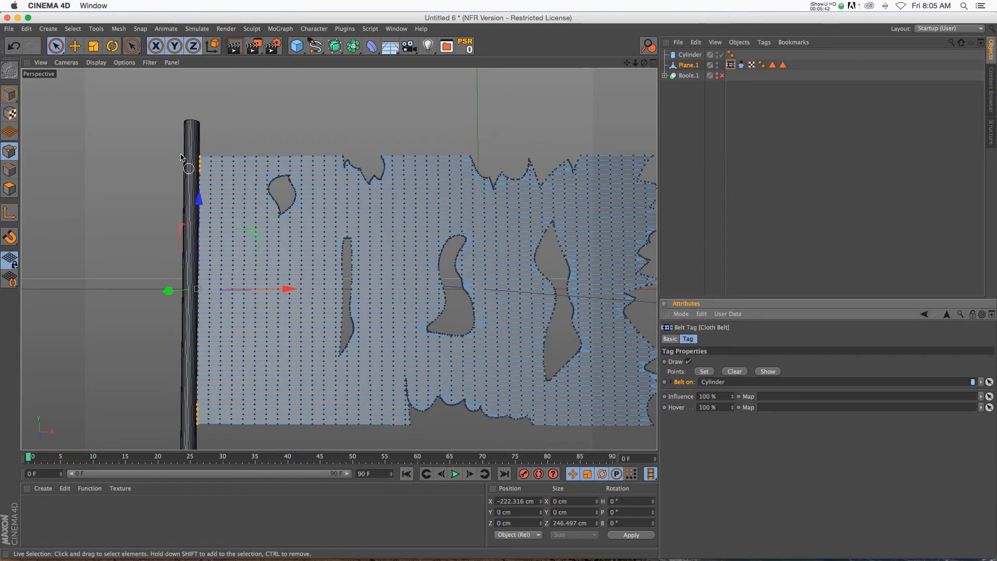
- Make the pole cylinder editable and set the selected flag points in the Cloth Belt tag again
{"action": "left_click", "coordinate": [694, 55]}
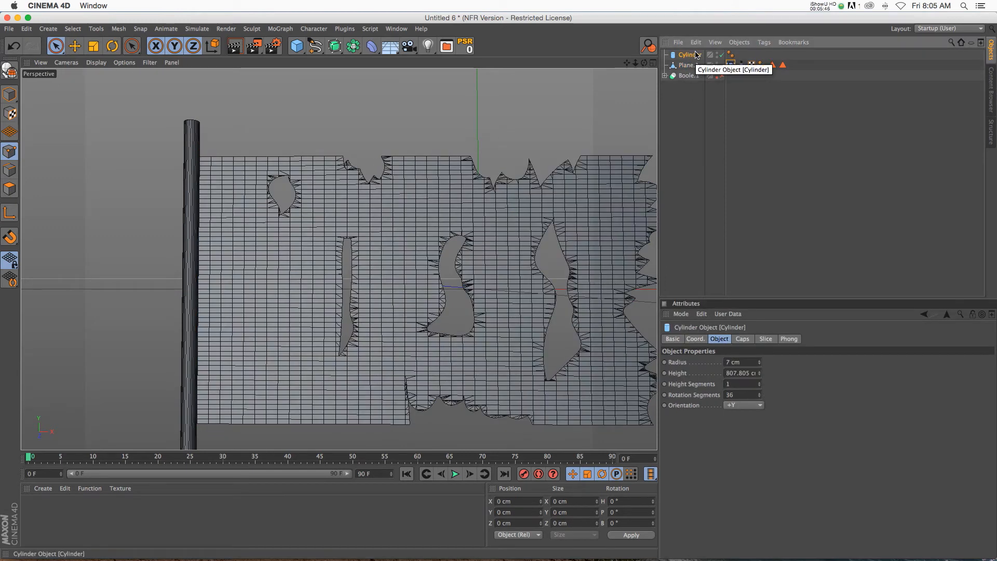
{"action": "key", "text": "c"}
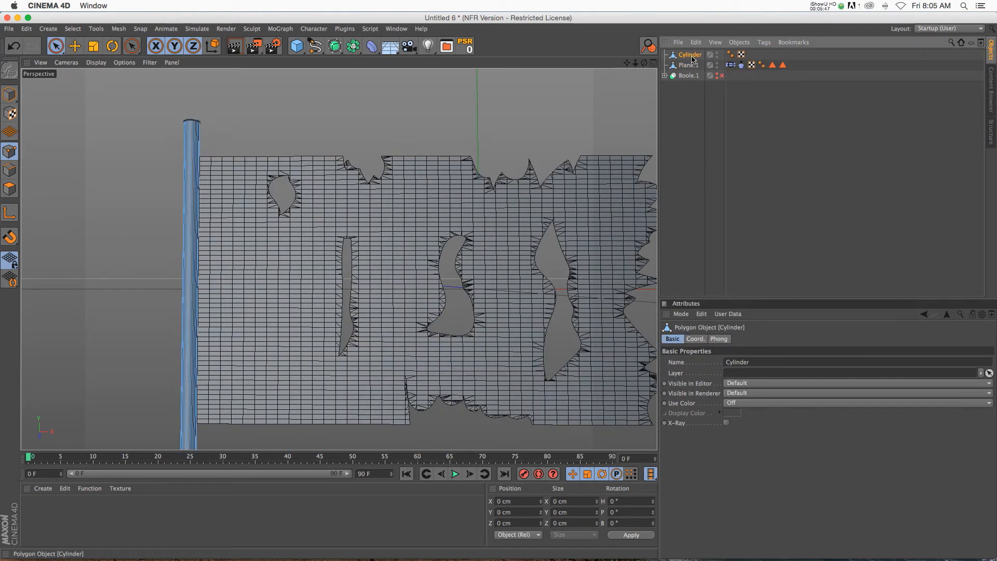
{"action": "left_click", "coordinate": [731, 65]}
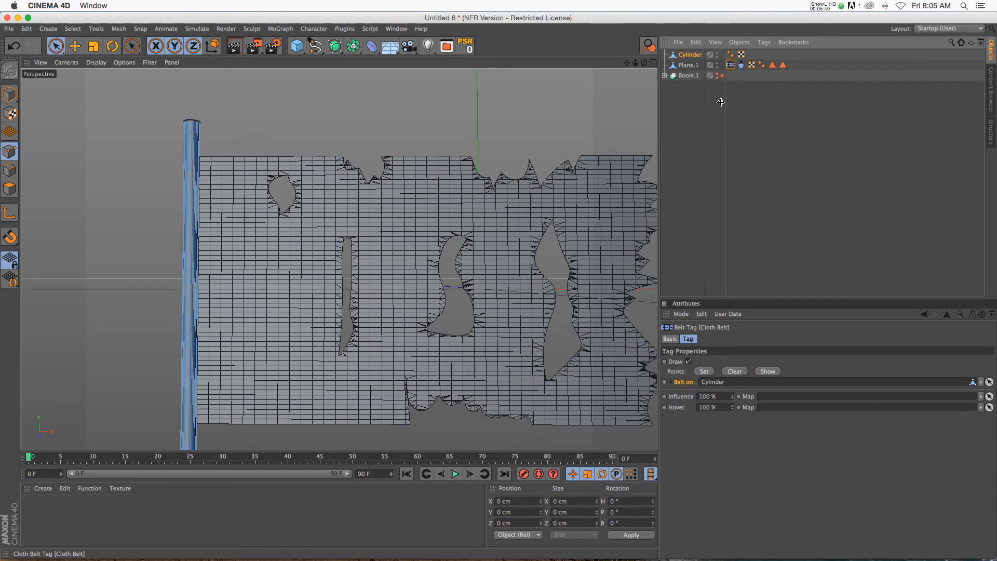
{"action": "left_click", "coordinate": [705, 372]}
- Play the simulation and examine from a wider view how the flag hangs from the pole
{"action": "left_click", "coordinate": [452, 474]}
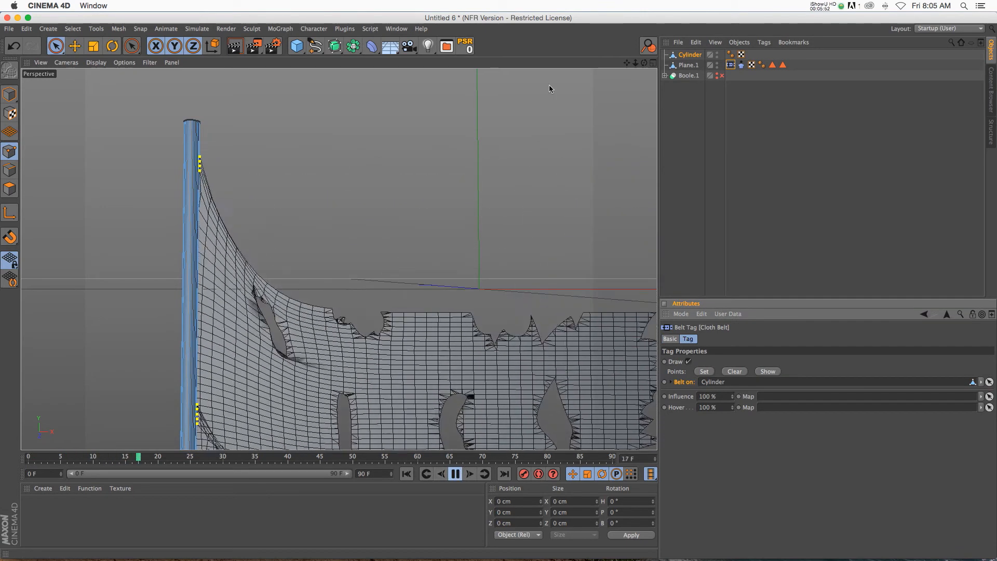
{"action": "scroll", "coordinate": [339, 259], "scroll_direction": "down", "scroll_amount": 3}
{"action": "left_click_drag", "start_coordinate": [628, 63], "coordinate": [603, 31]}
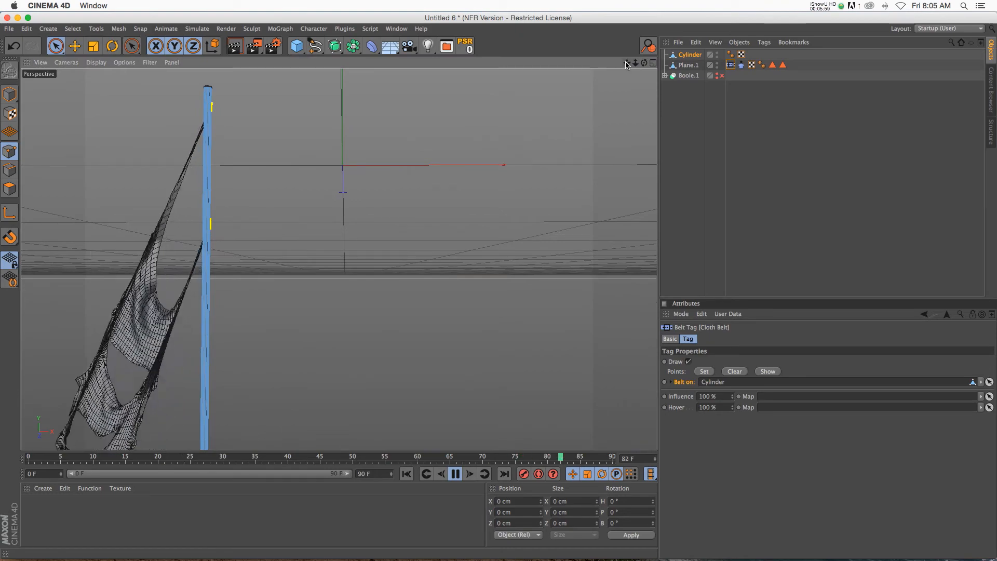
{"action": "left_click", "coordinate": [737, 135]}
{"action": "left_click_drag", "start_coordinate": [627, 64], "coordinate": [629, 130]}
{"action": "left_click_drag", "start_coordinate": [635, 63], "coordinate": [683, 62]}
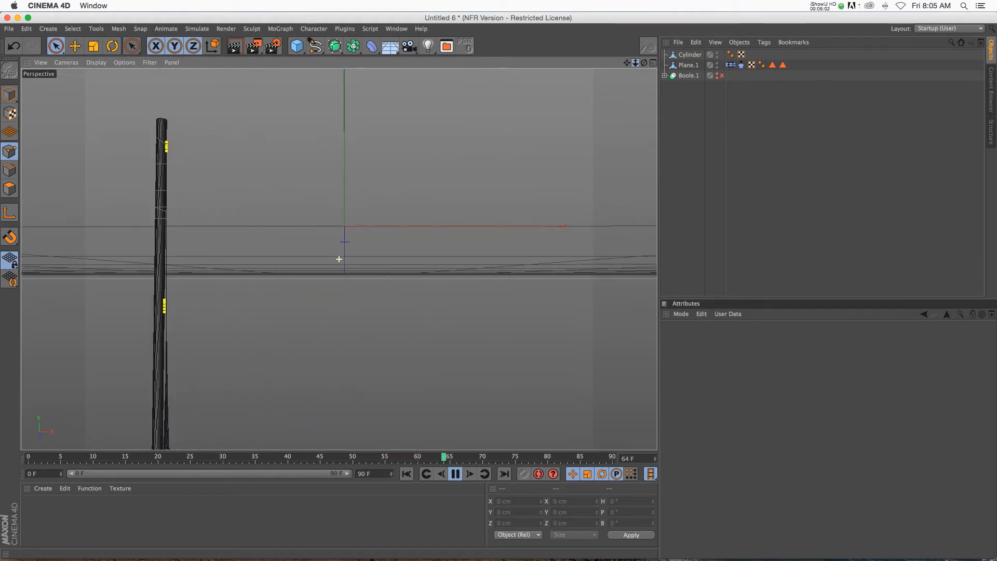
- Set the Cloth tag's Gravity to 0
{"action": "left_click", "coordinate": [741, 65]}
{"action": "left_click_drag", "start_coordinate": [767, 362], "coordinate": [708, 357]}
{"action": "type", "text": "0"}
{"action": "key", "text": "Return"}
- Extend the animation to 500 frames and stretch the preview range to cover it
{"action": "left_click_drag", "start_coordinate": [376, 473], "coordinate": [305, 472]}
{"action": "type", "text": "500"}
{"action": "key", "text": "Return"}
{"action": "left_click_drag", "start_coordinate": [128, 474], "coordinate": [359, 476]}
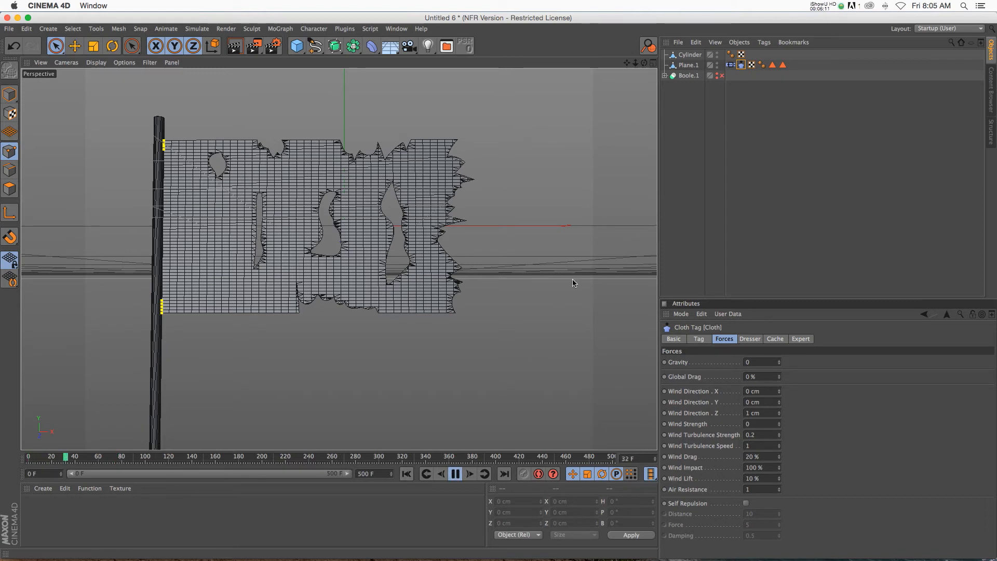
- Set the cloth's Wind Direction X to 3 cm and Wind Strength to 1.4, fine-tuning the strength while the simulation plays
{"action": "left_click", "coordinate": [779, 391]}
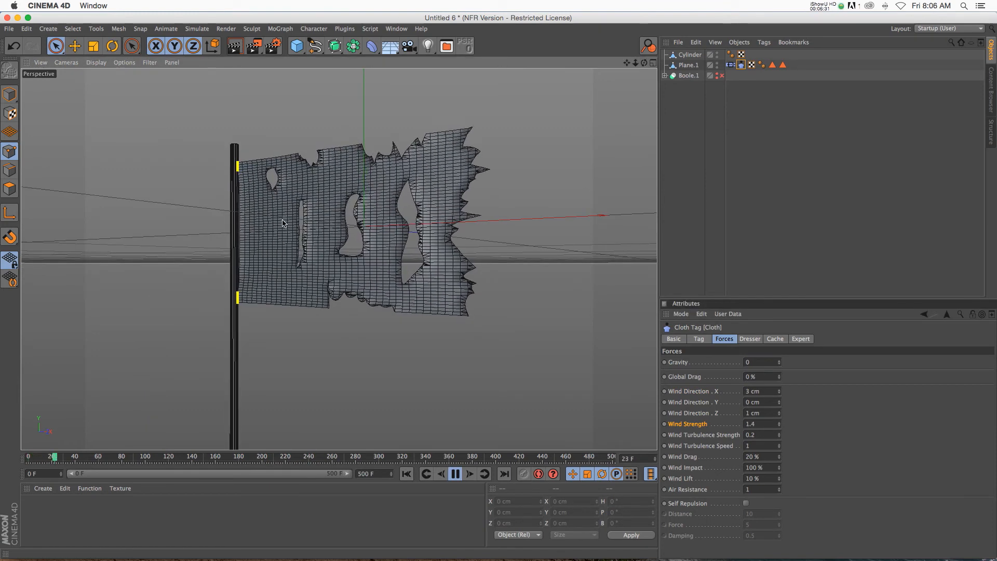
{"action": "left_click_drag", "start_coordinate": [291, 221], "coordinate": [303, 222], "text": "alt"}
{"action": "left_click_drag", "start_coordinate": [780, 426], "coordinate": [780, 423]}
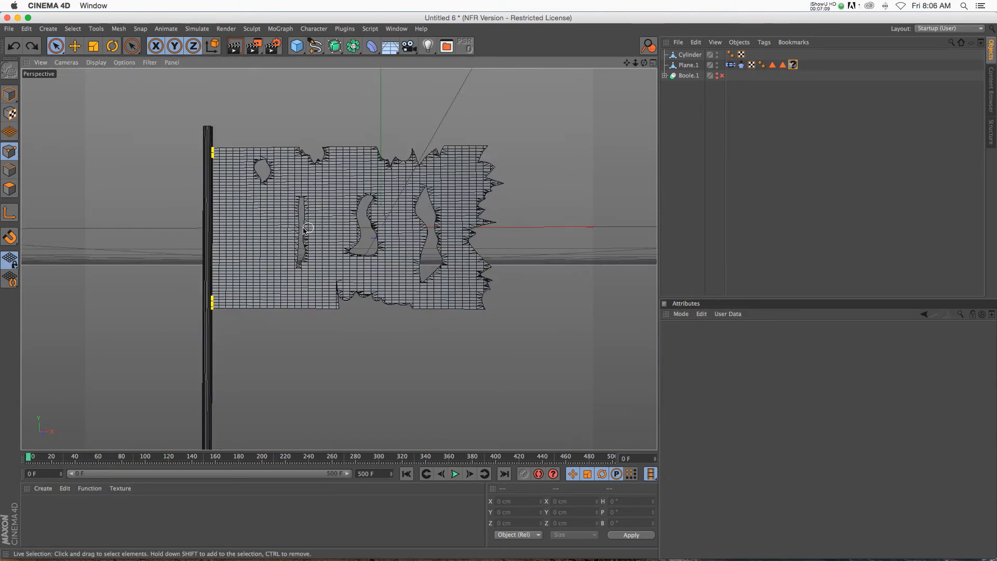
- Create a material with pirates.jpg from the Desktop as its color texture and apply it to the flag
{"action": "double_click", "coordinate": [40, 530]}
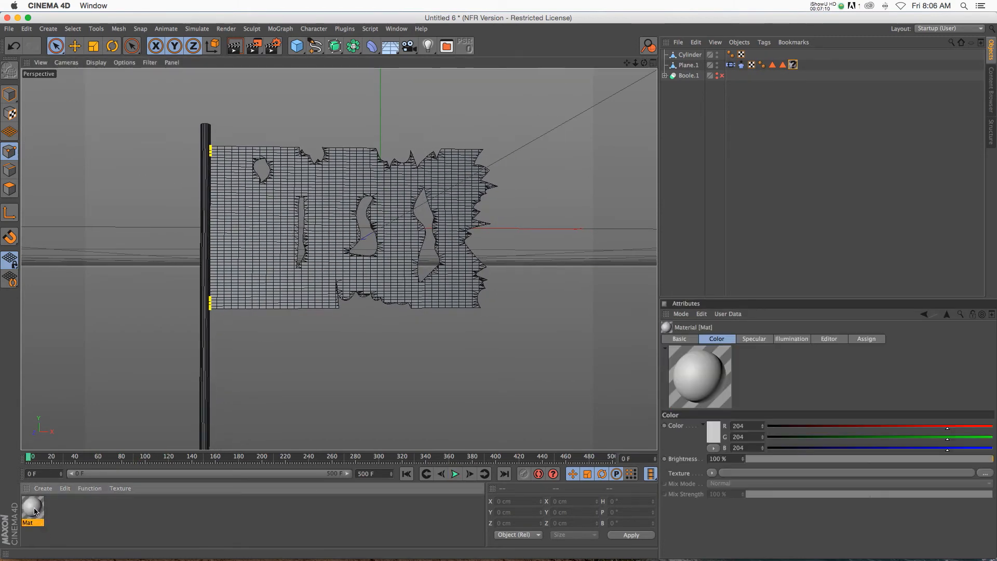
{"action": "double_click", "coordinate": [35, 511]}
{"action": "left_click", "coordinate": [284, 154]}
{"action": "left_click", "coordinate": [301, 165]}
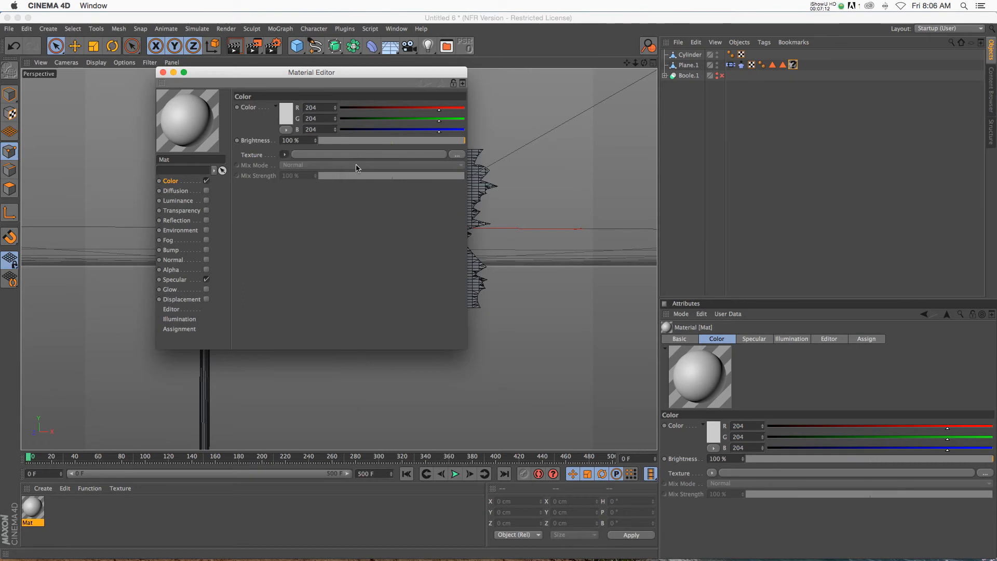
{"action": "double_click", "coordinate": [458, 92]}
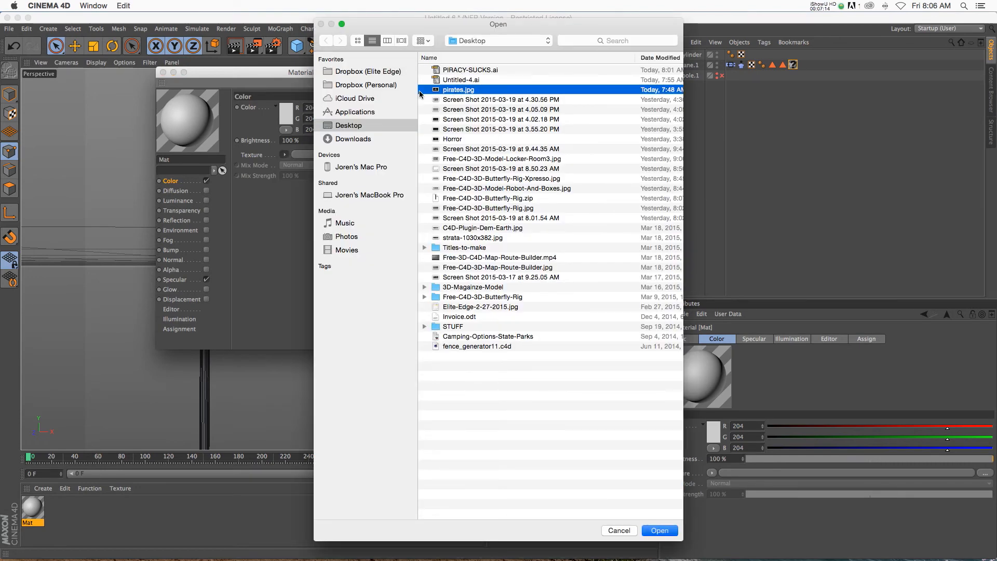
{"action": "left_click", "coordinate": [543, 193]}
{"action": "left_click", "coordinate": [119, 404]}
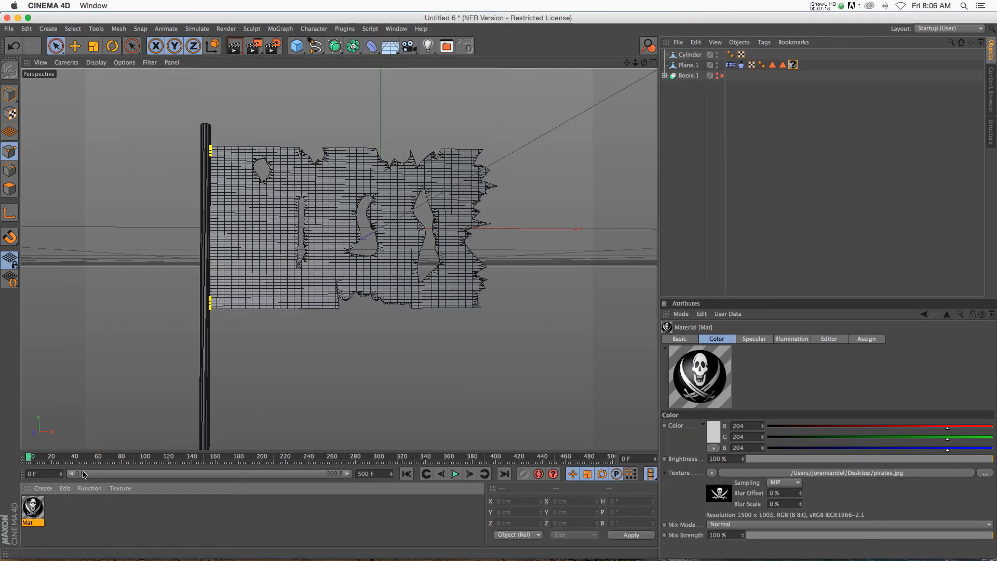
{"action": "left_click_drag", "start_coordinate": [264, 283], "coordinate": [264, 284]}
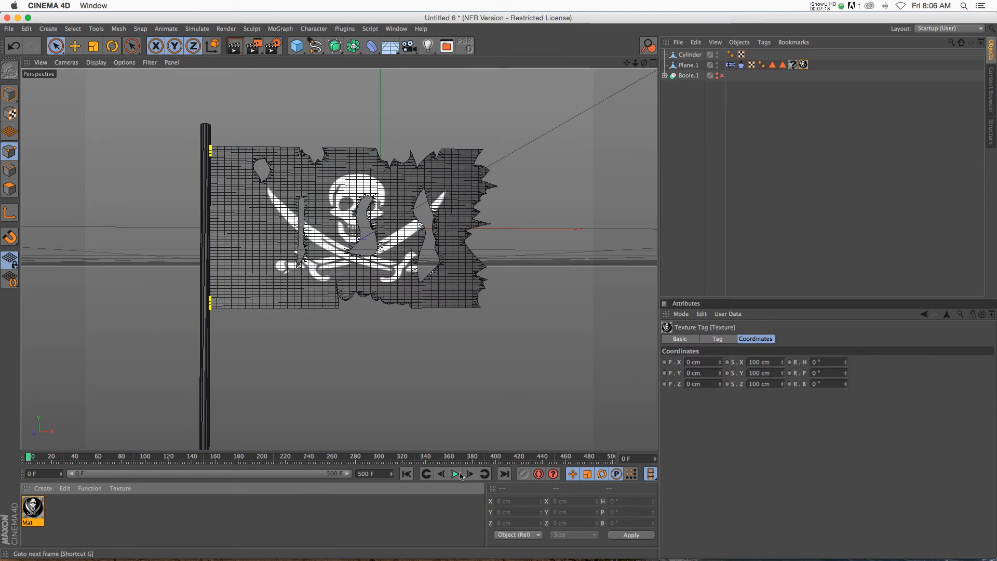
- Play the simulation and examine from another angle how the textured flag waves
{"action": "left_click", "coordinate": [795, 133]}
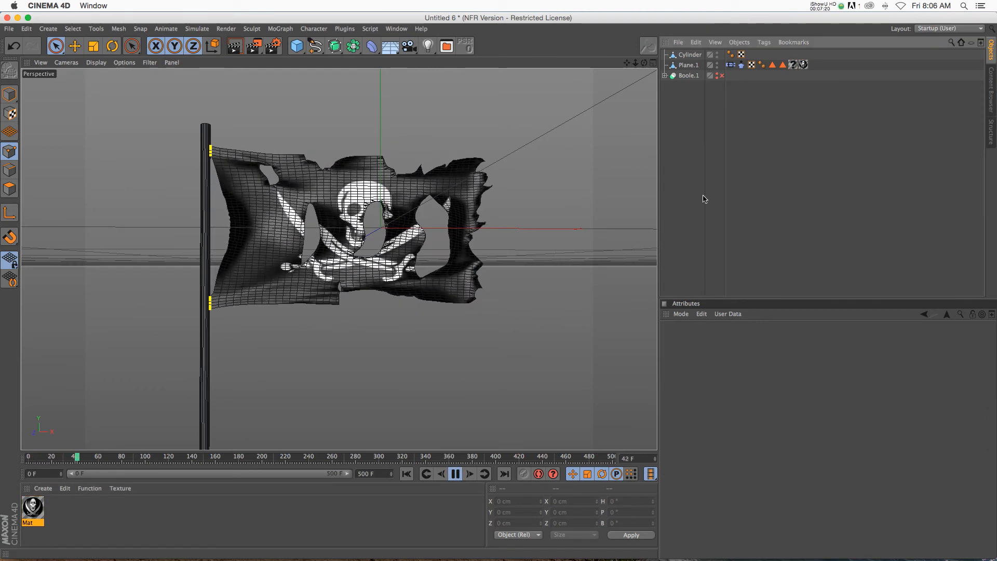
{"action": "left_click_drag", "start_coordinate": [411, 263], "coordinate": [470, 253], "text": "alt"}
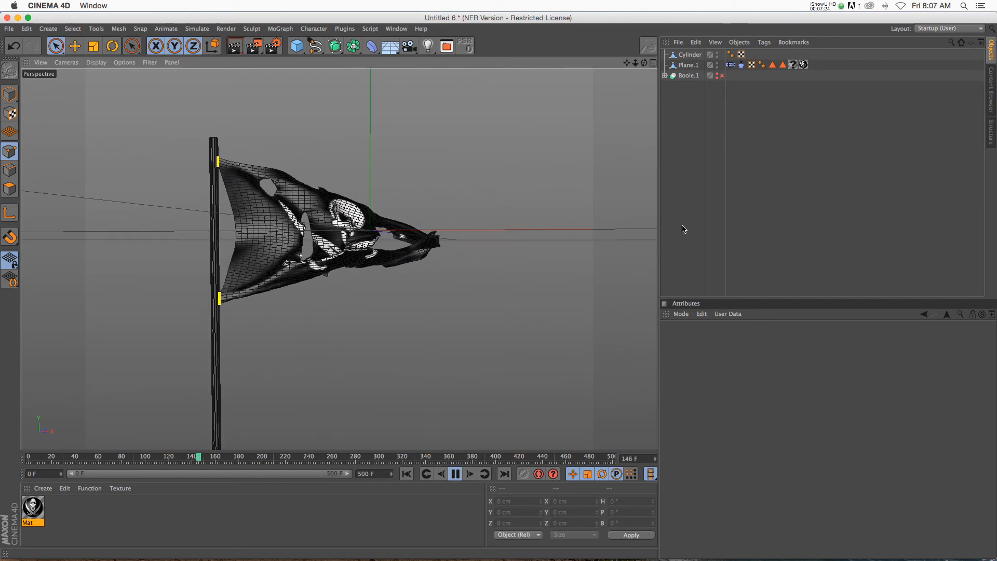
{"action": "key", "text": "F8"}
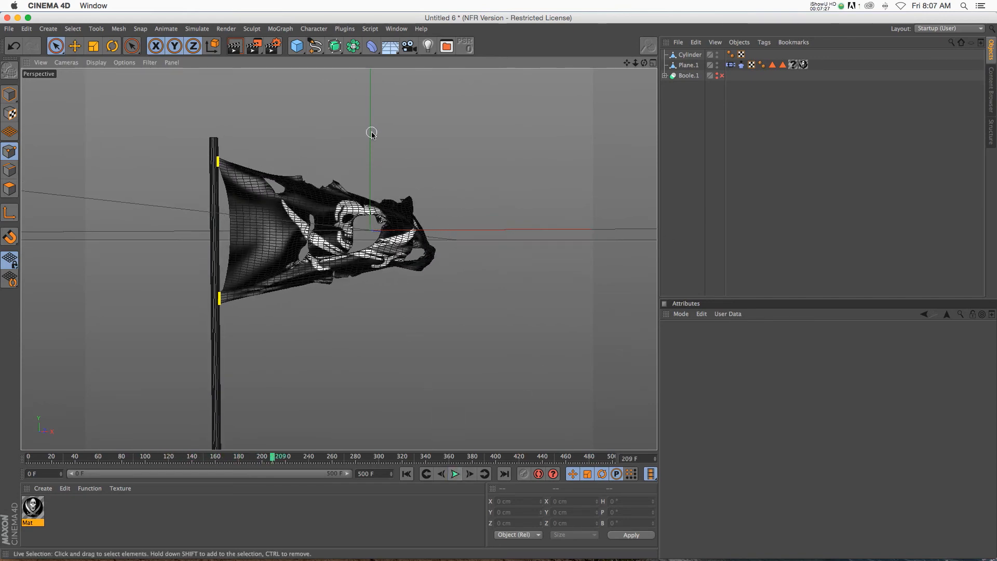
- Add a Cloth Surface generator as the parent of the flag object Plane.1
{"action": "left_click", "coordinate": [688, 66]}
{"action": "left_click", "coordinate": [226, 29]}
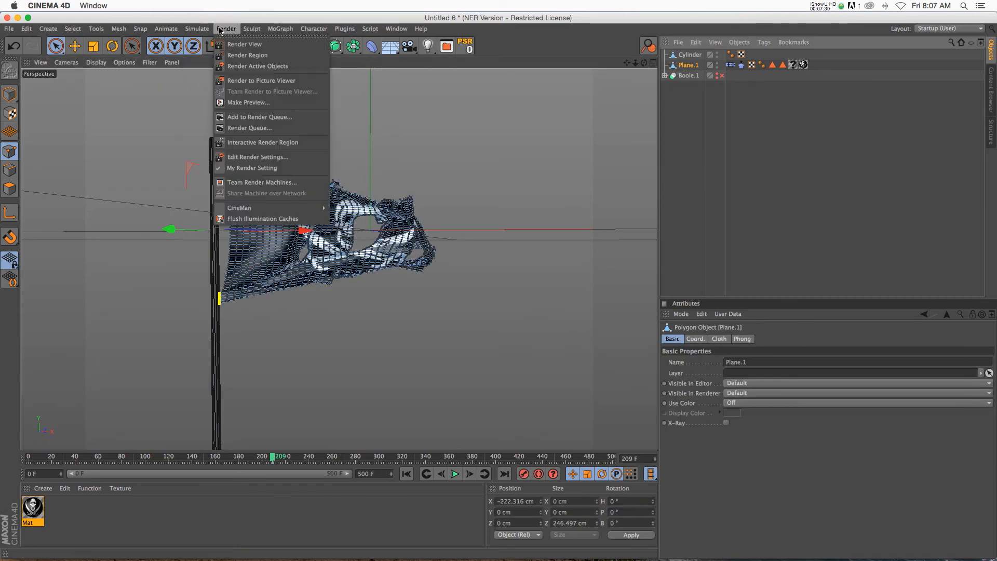
{"action": "mouse_move", "coordinate": [207, 45]}
{"action": "left_click", "coordinate": [276, 48]}
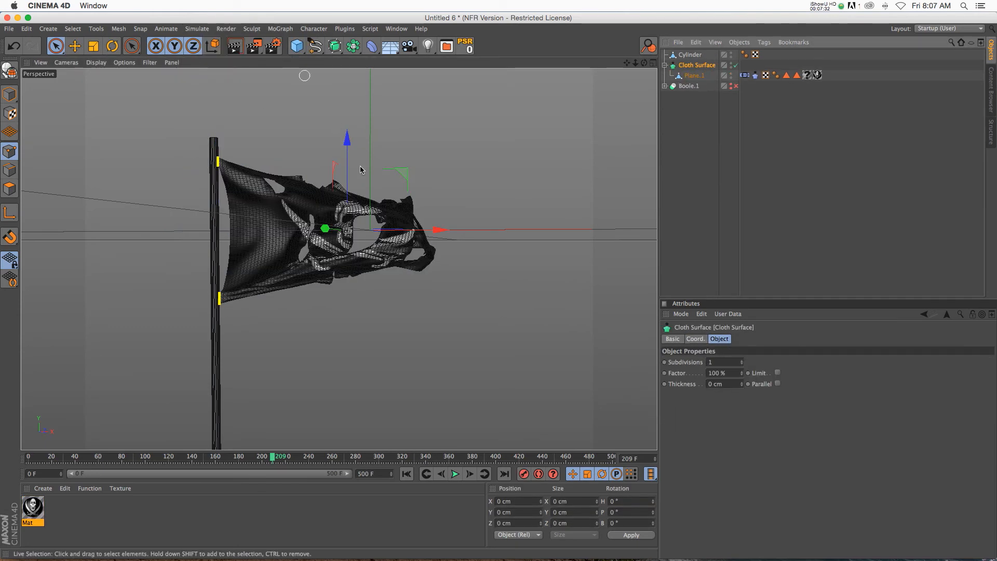
- Give the Cloth Surface a Thickness, trying 5 cm before settling on 1 cm, and inspect the flag's edges up close
{"action": "left_click_drag", "start_coordinate": [419, 251], "coordinate": [434, 146], "text": "alt"}
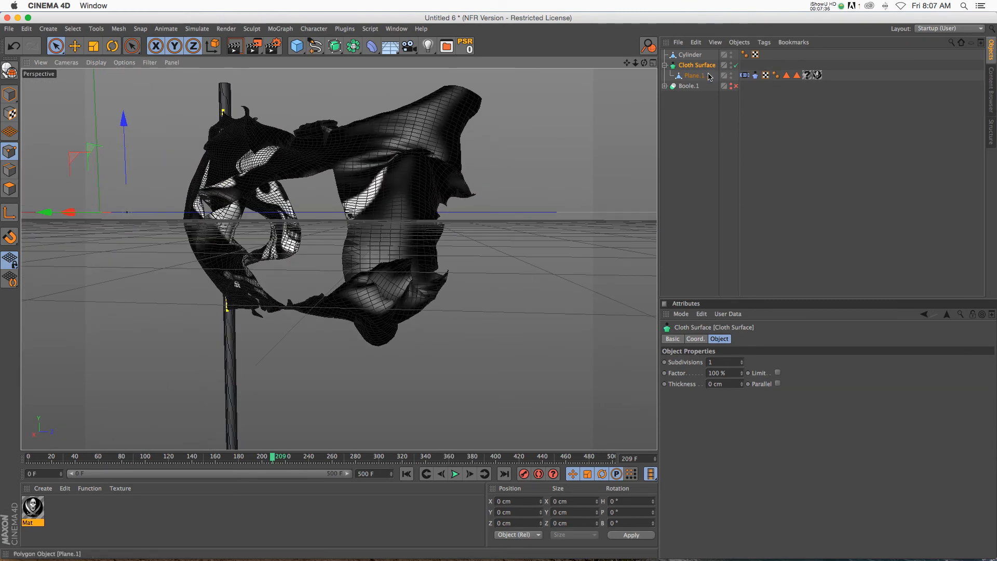
{"action": "double_click", "coordinate": [732, 384]}
{"action": "type", "text": "5"}
{"action": "key", "text": "Return"}
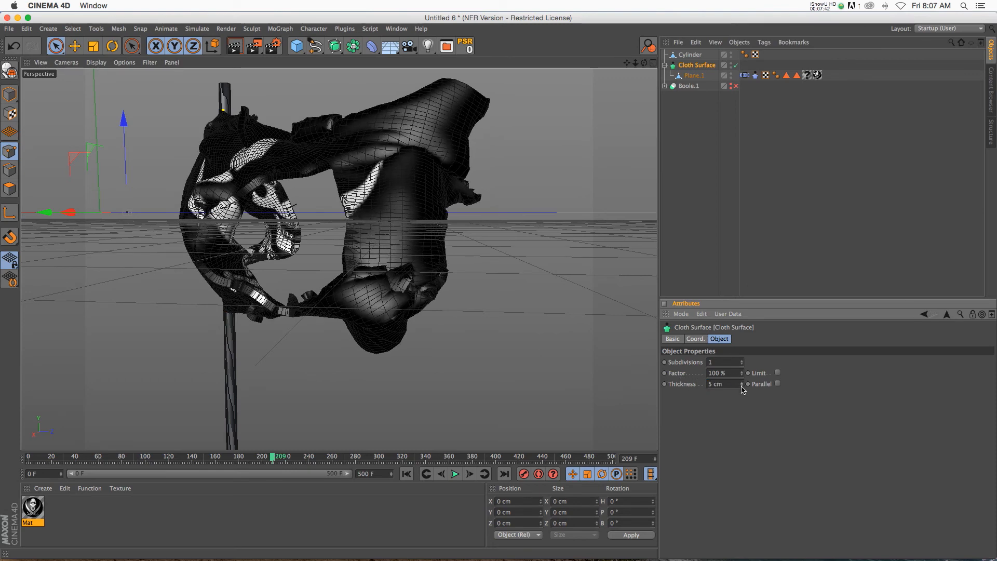
{"action": "left_click_drag", "start_coordinate": [742, 386], "coordinate": [675, 387]}
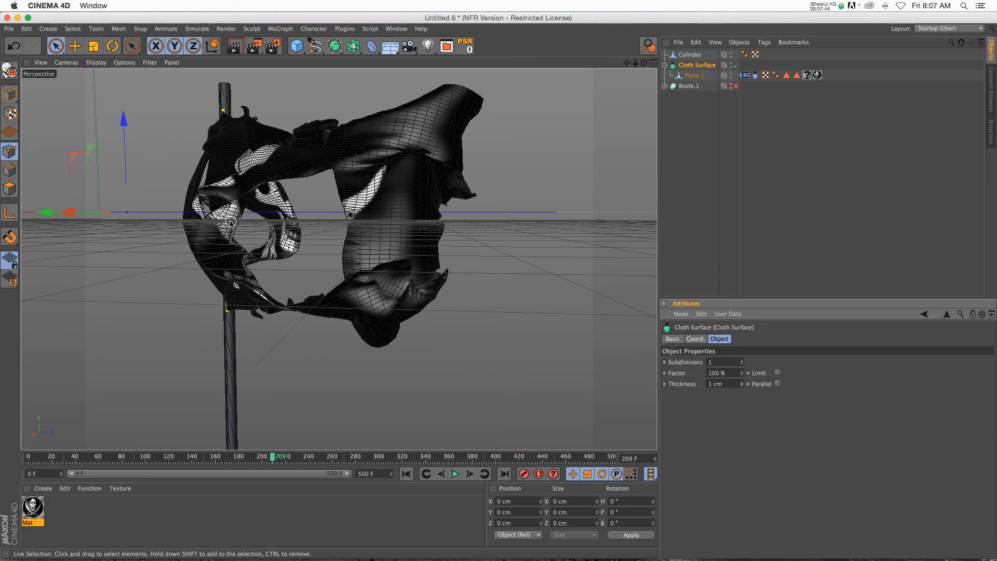
{"action": "scroll", "coordinate": [236, 222], "scroll_direction": "up", "scroll_amount": 3}
{"action": "left_click_drag", "start_coordinate": [237, 223], "coordinate": [611, 67], "text": "alt"}
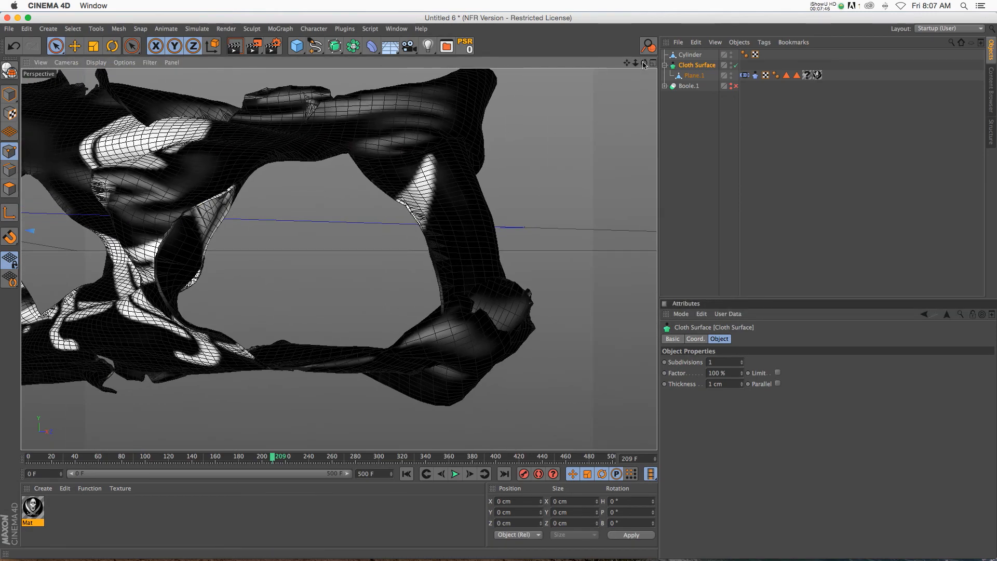
- Frame the whole flag and disable the Cloth Surface generator
{"action": "key", "text": "h"}
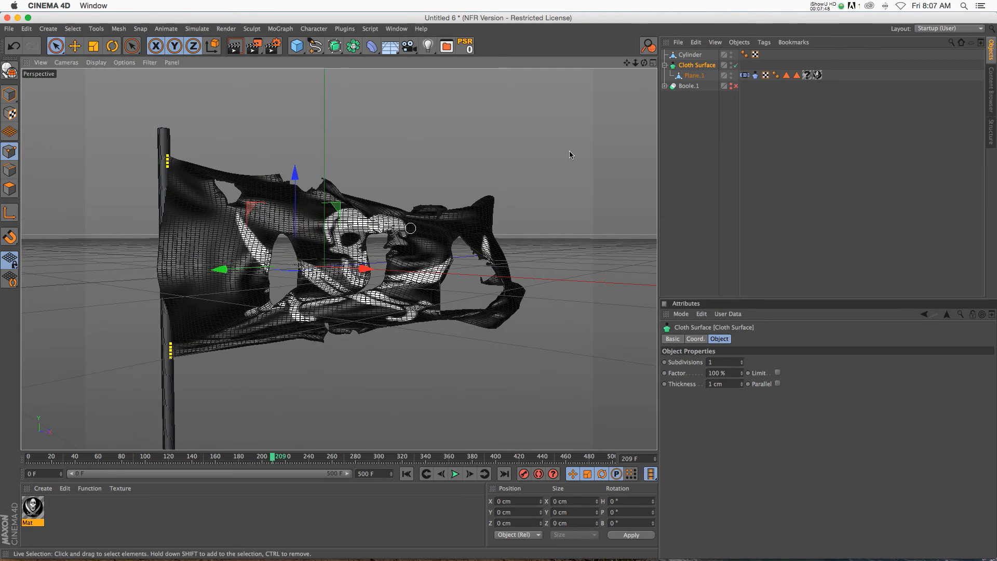
{"action": "right_click_drag", "start_coordinate": [587, 114], "coordinate": [519, 118], "text": "alt"}
{"action": "left_click_drag", "start_coordinate": [525, 136], "coordinate": [555, 78], "text": "alt"}
{"action": "left_click", "coordinate": [736, 65]}
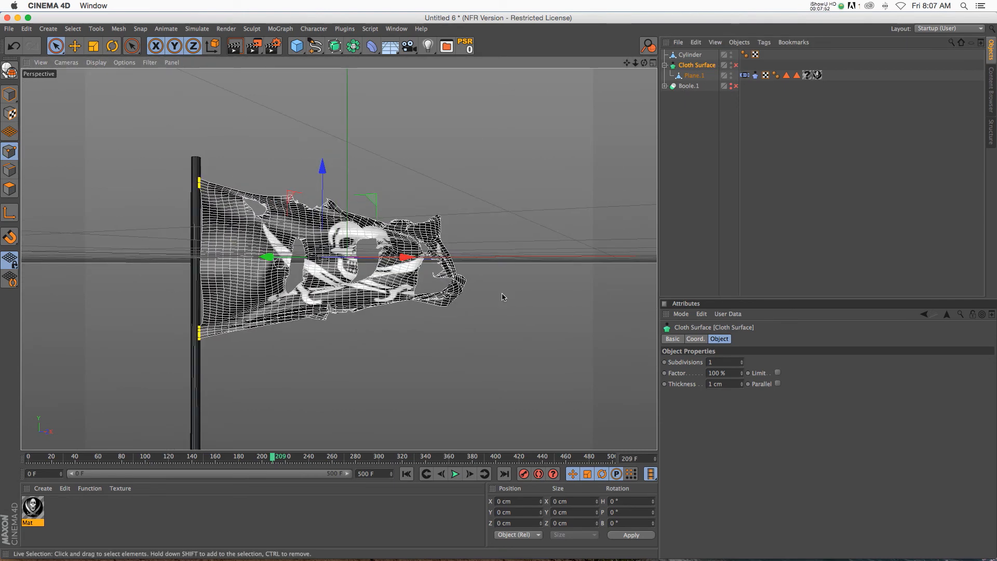
{"action": "left_click", "coordinate": [726, 97]}
{"action": "left_click", "coordinate": [736, 66]}
{"action": "left_click", "coordinate": [736, 65]}
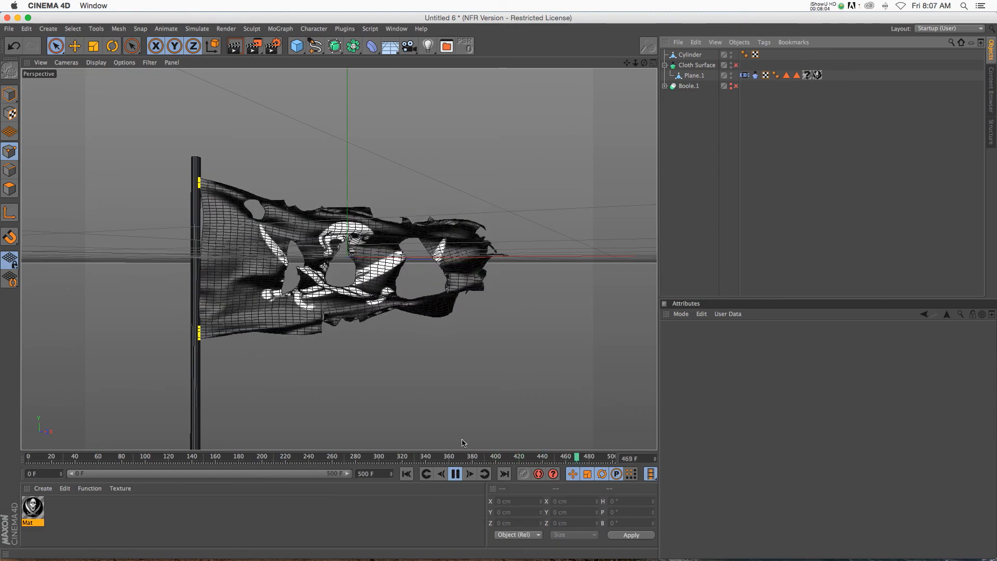
- Examine the waving flag from a slightly different angle with the Cloth Surface disabled
{"action": "left_click_drag", "start_coordinate": [627, 63], "coordinate": [618, 26]}
{"action": "left_click_drag", "start_coordinate": [153, 215], "coordinate": [106, 195], "text": "alt"}
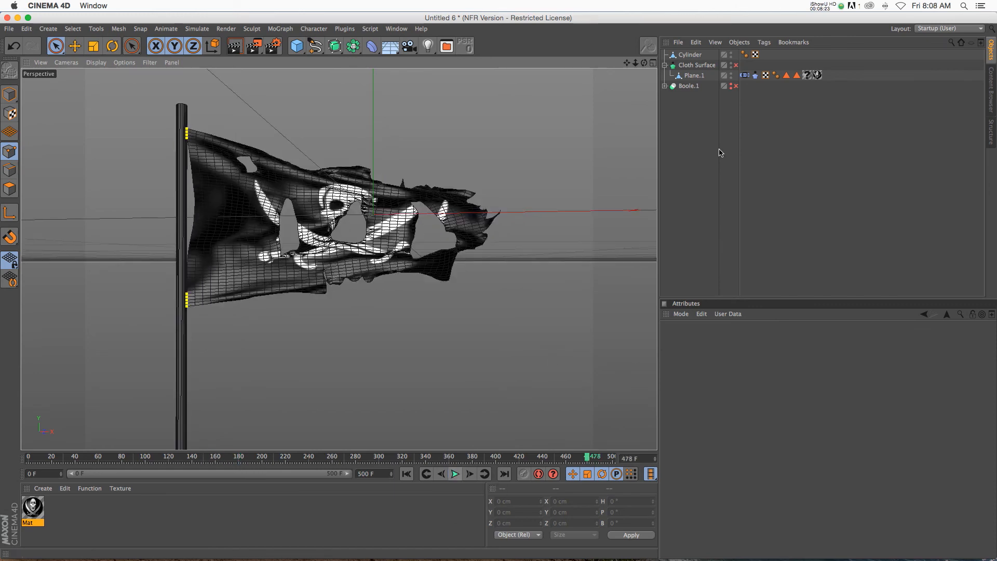
{"action": "key", "text": "F8"}
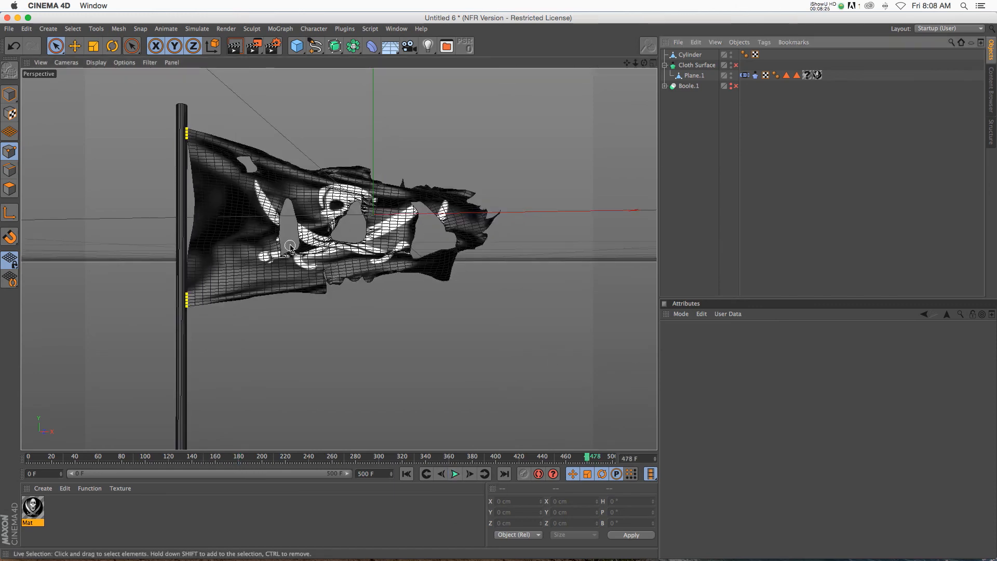